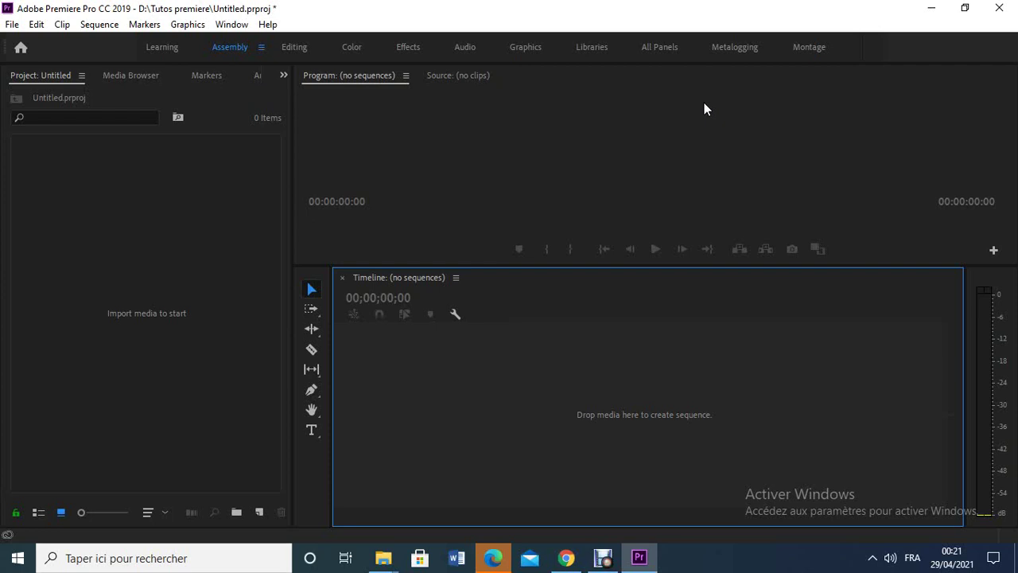
Step: Import LEOPARD KILL - YouTube_1.mp4 and create a sequence from it on the empty timeline
click(12, 24)
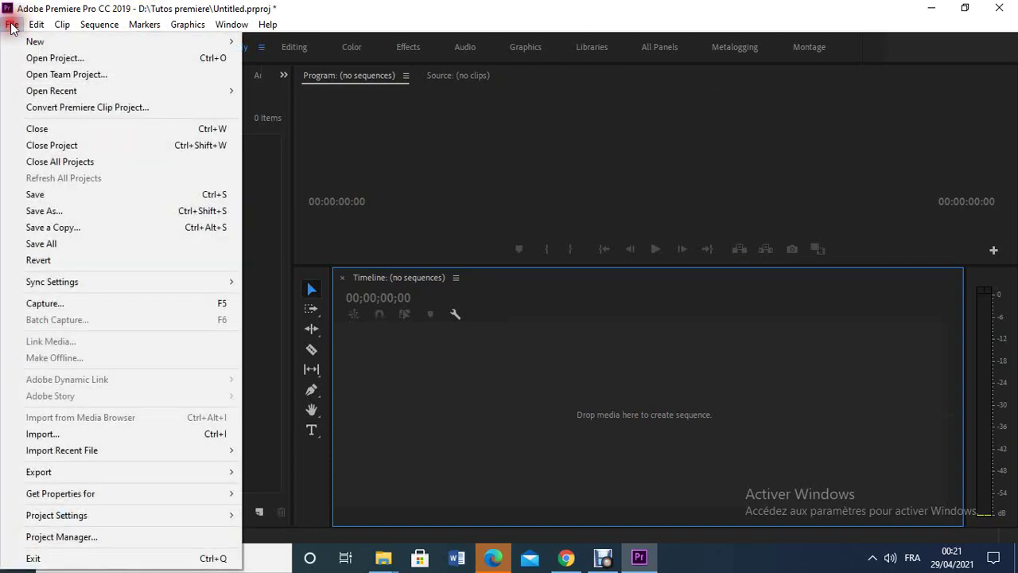
click(50, 433)
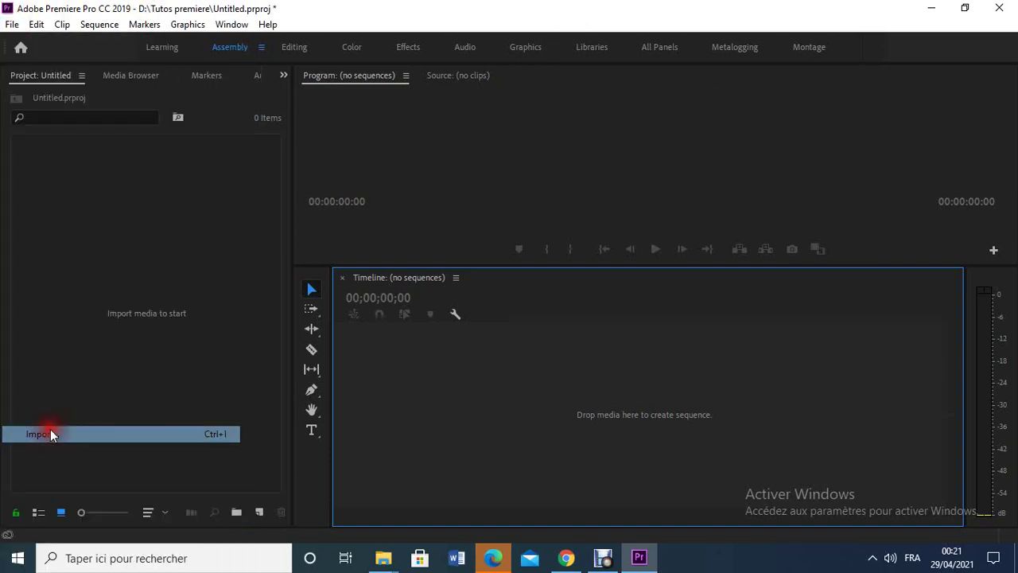
click(404, 191)
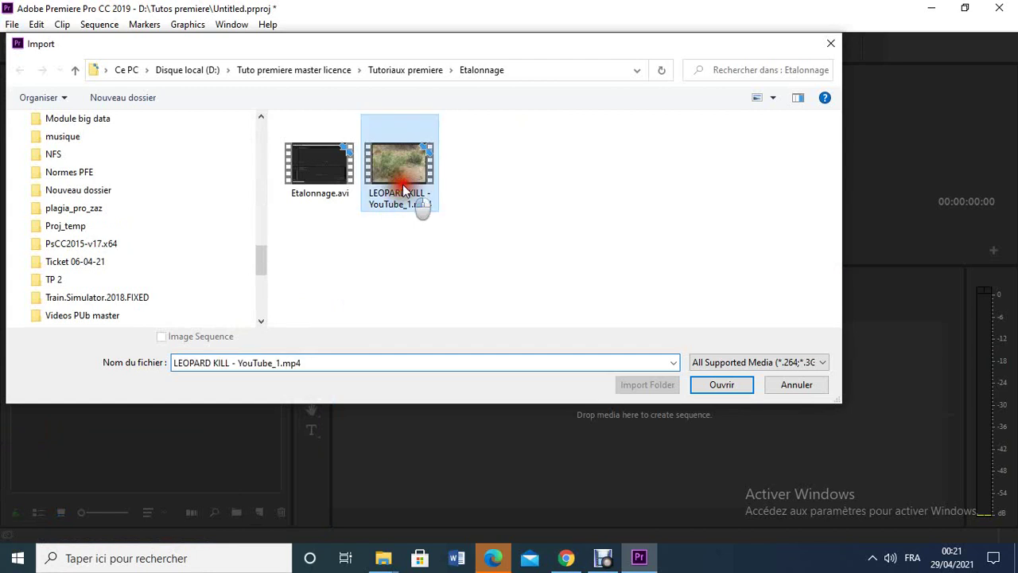
click(703, 386)
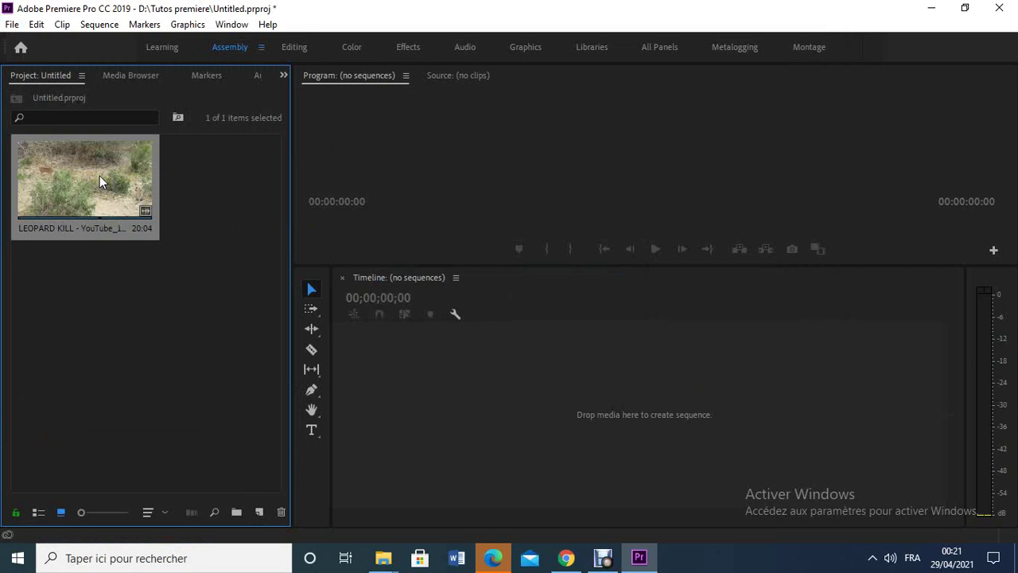
drag(100, 175, 390, 364)
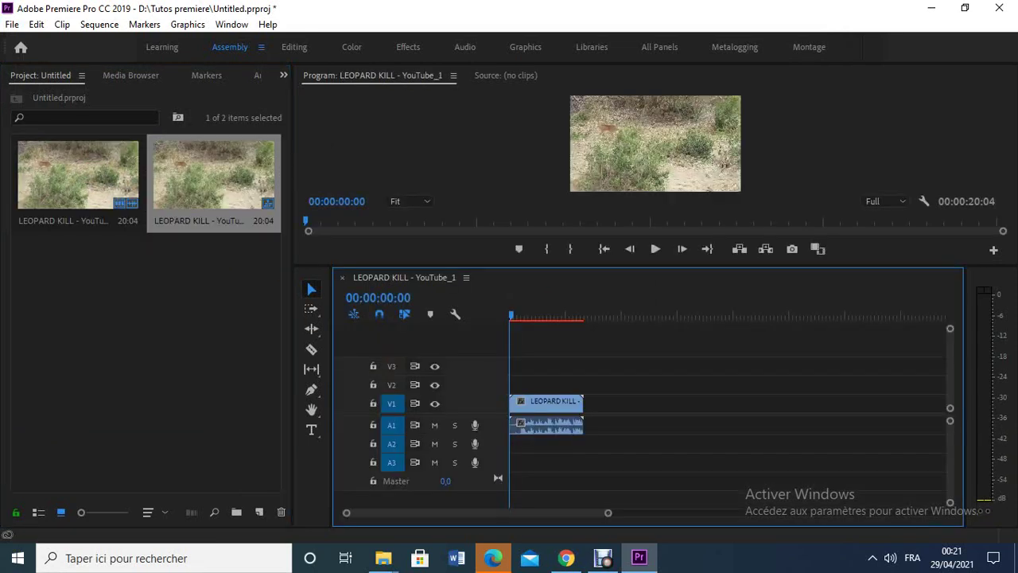
Step: Import Green Screen Sample _ Panasonic HMC150.mp4 from the "Inserer un arrire-plan dans une video en supprimant Chroma" folder under Tutoriaux premiere
click(123, 299)
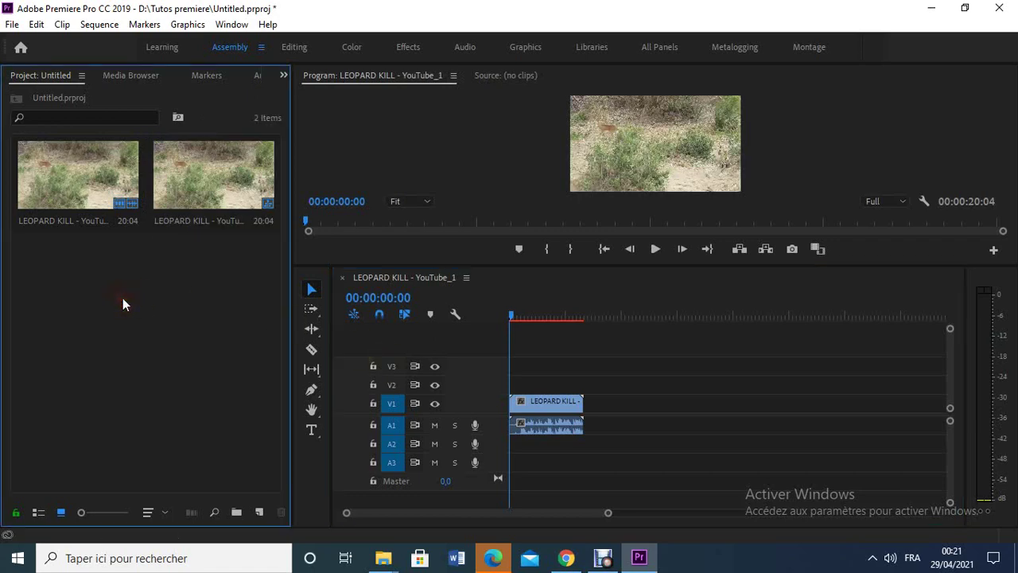
click(12, 24)
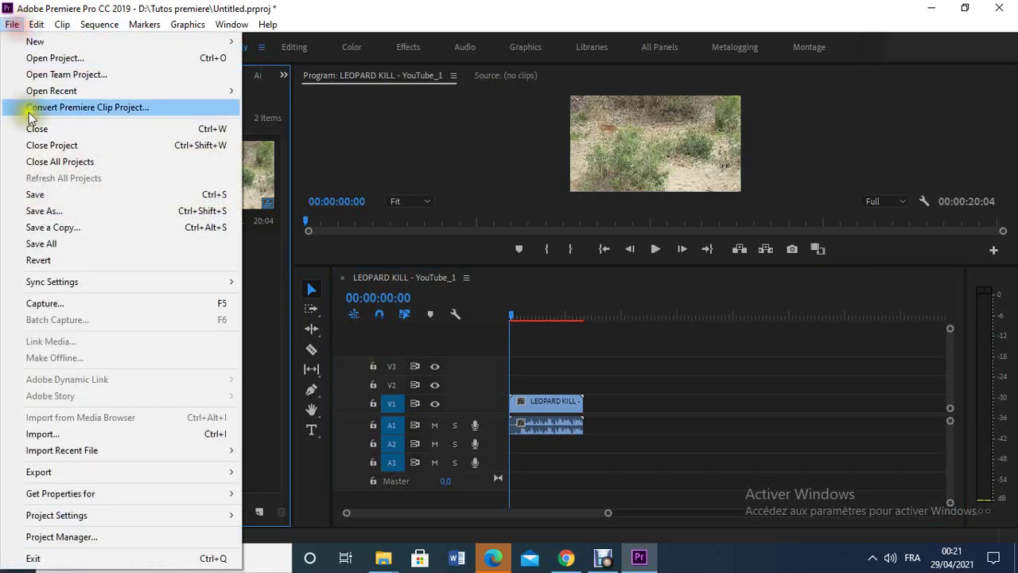
click(72, 433)
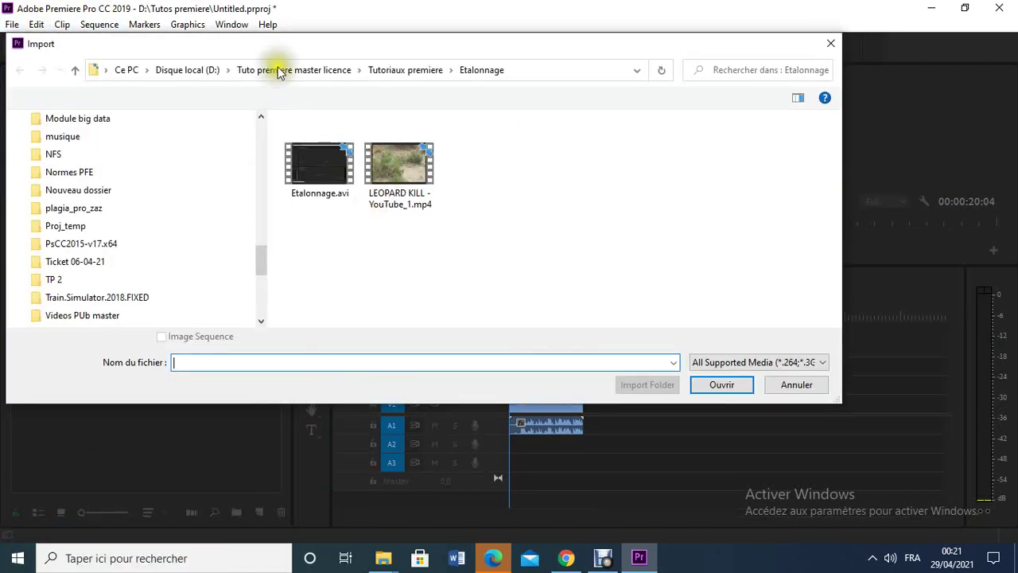
click(405, 70)
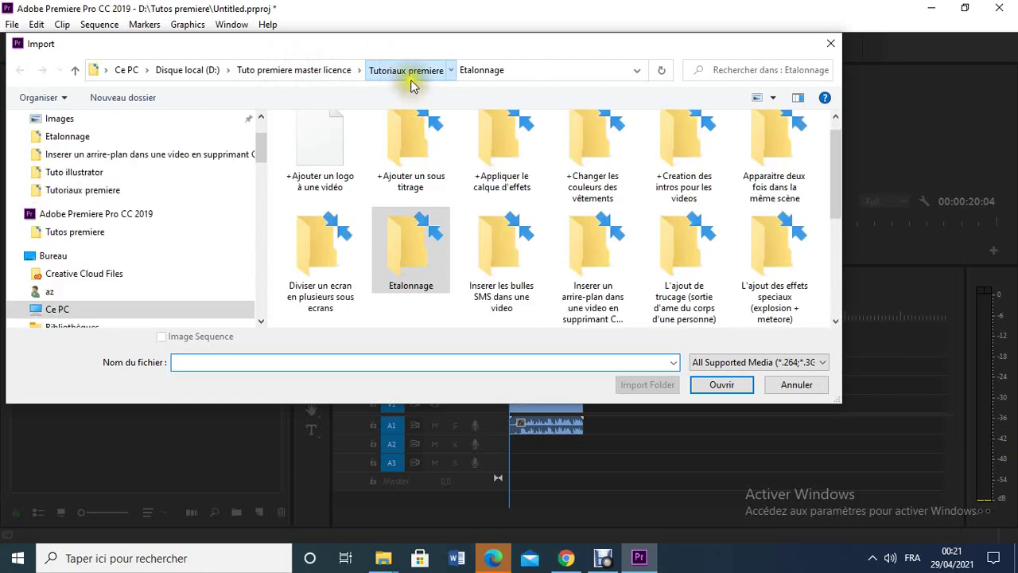
double_click(593, 253)
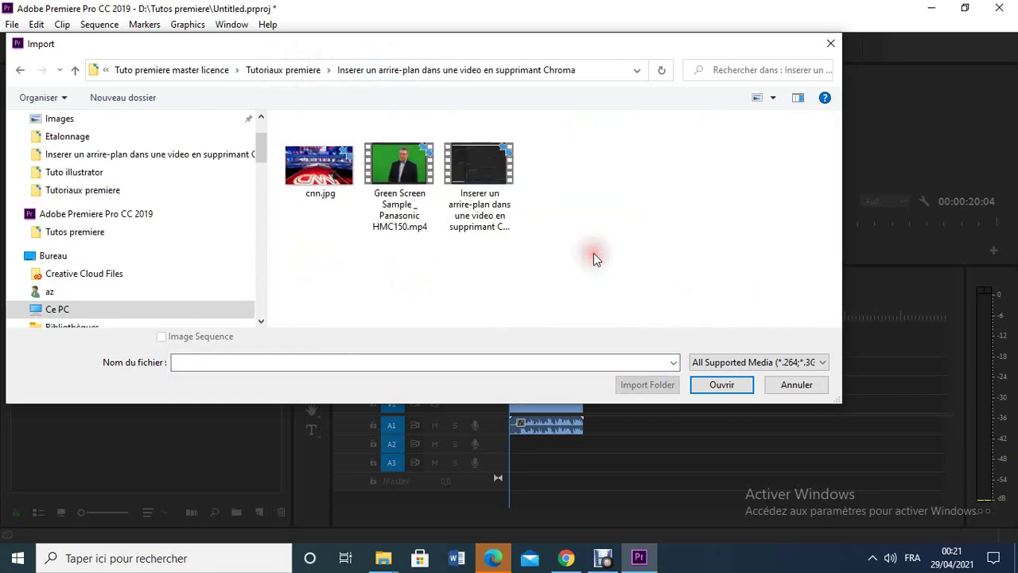
click(410, 174)
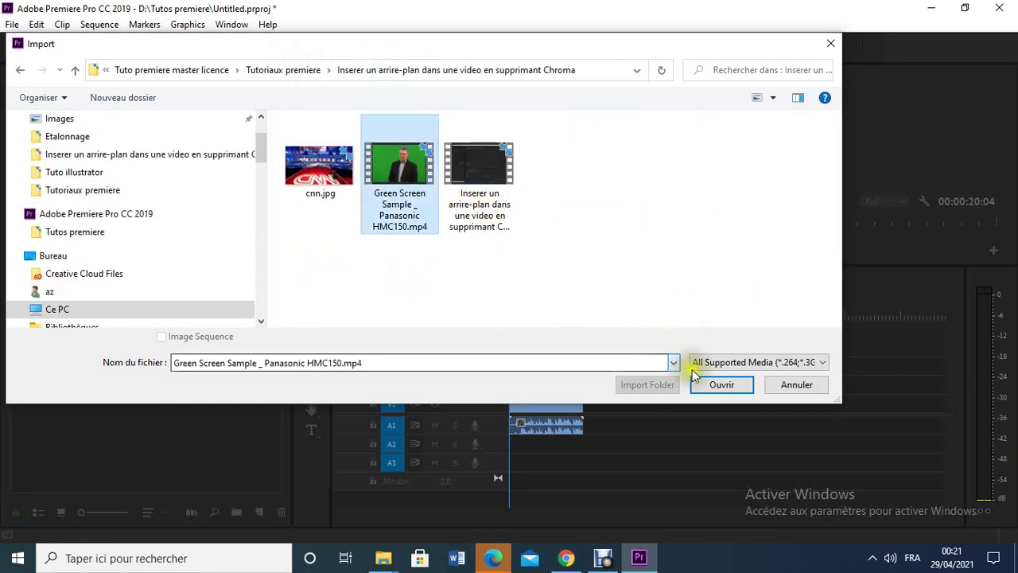
click(721, 384)
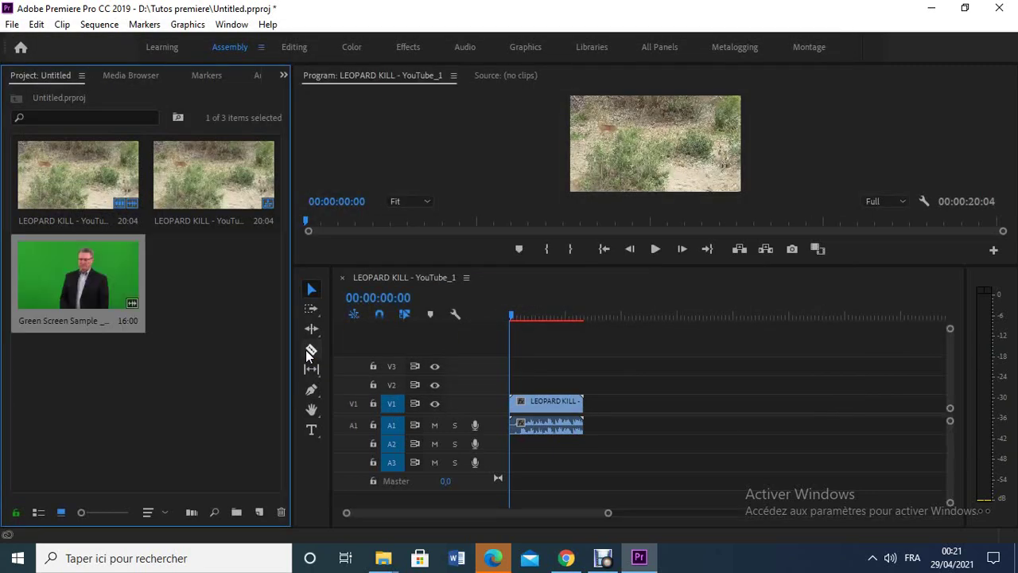
Step: Place the green screen clip directly after the leopard clip on track V1 and save the project
click(76, 264)
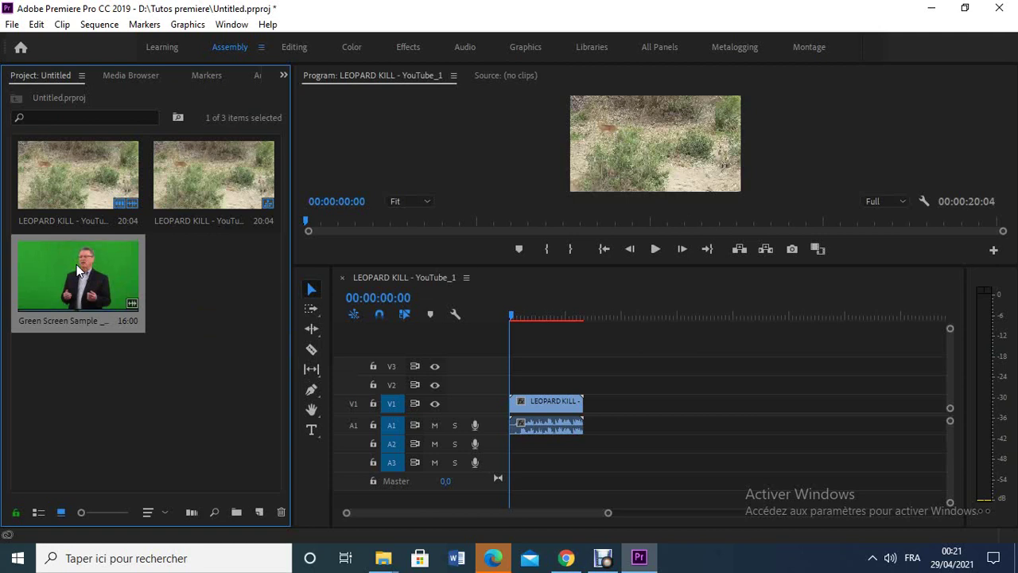
drag(76, 264, 586, 411)
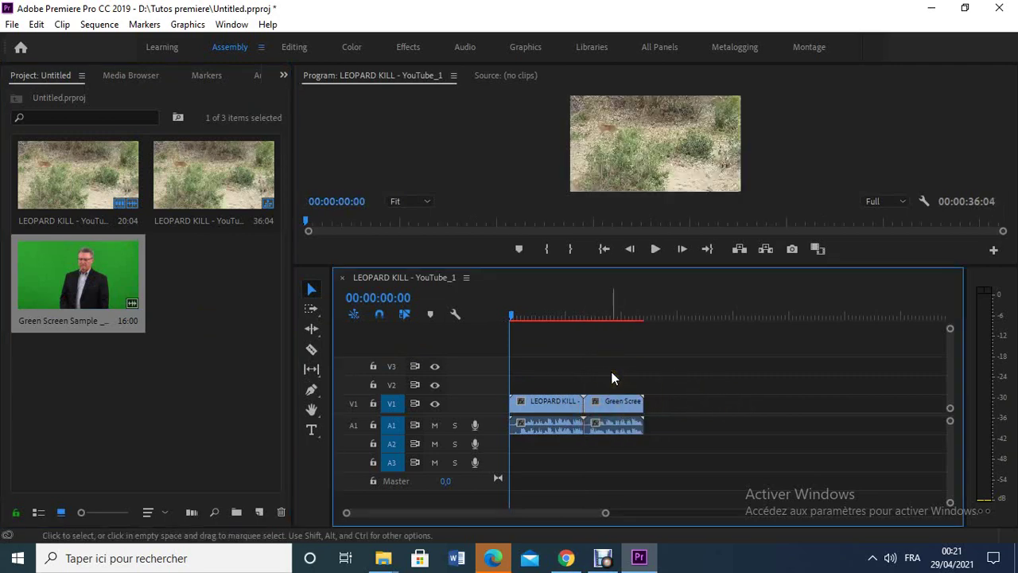
click(570, 401)
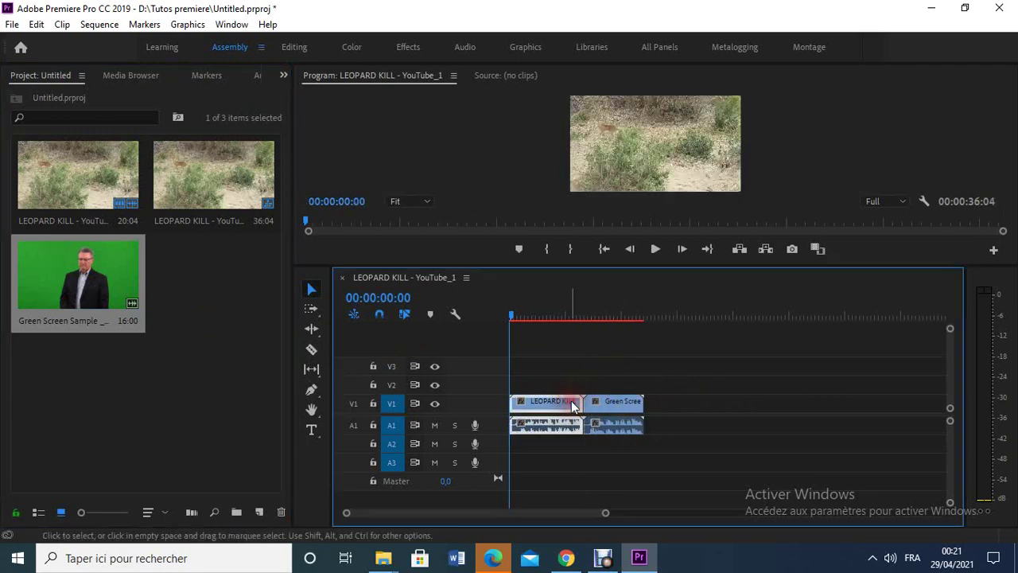
click(602, 401)
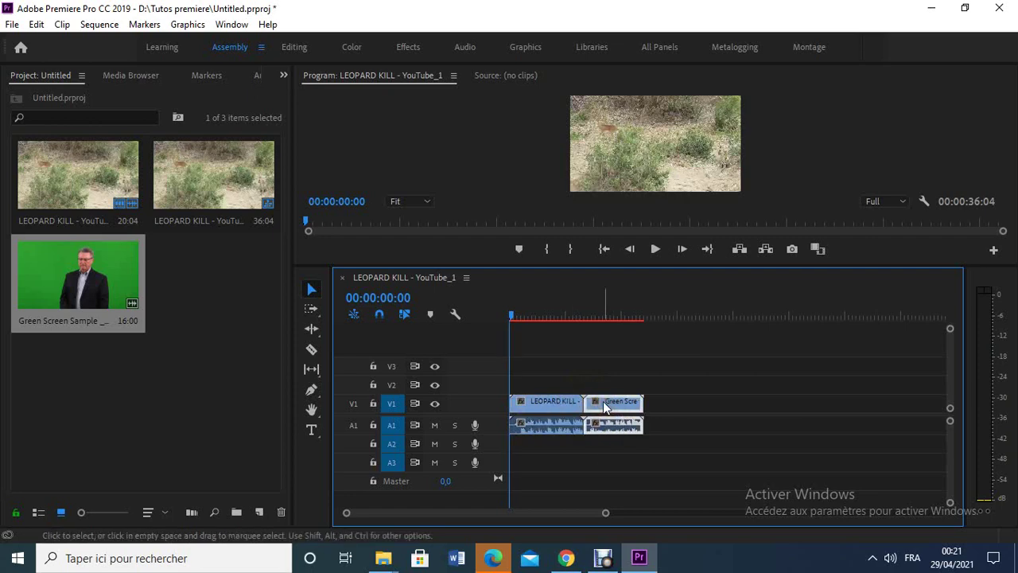
click(565, 404)
key(ctrl+s)
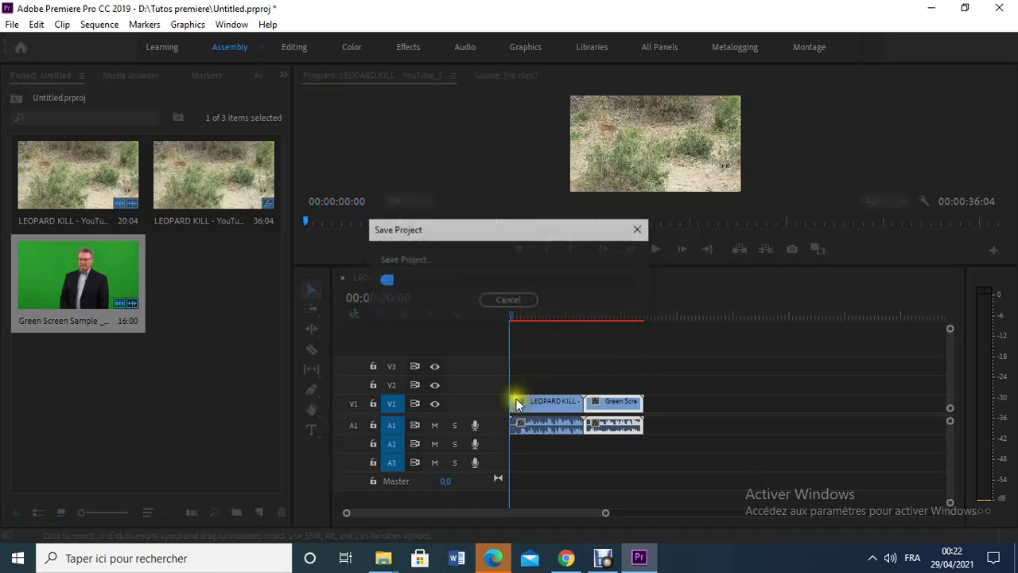
Step: Apply the default transitions to the start of the leopard clip, preview the fade-in, and return the playhead to the sequence start
click(506, 405)
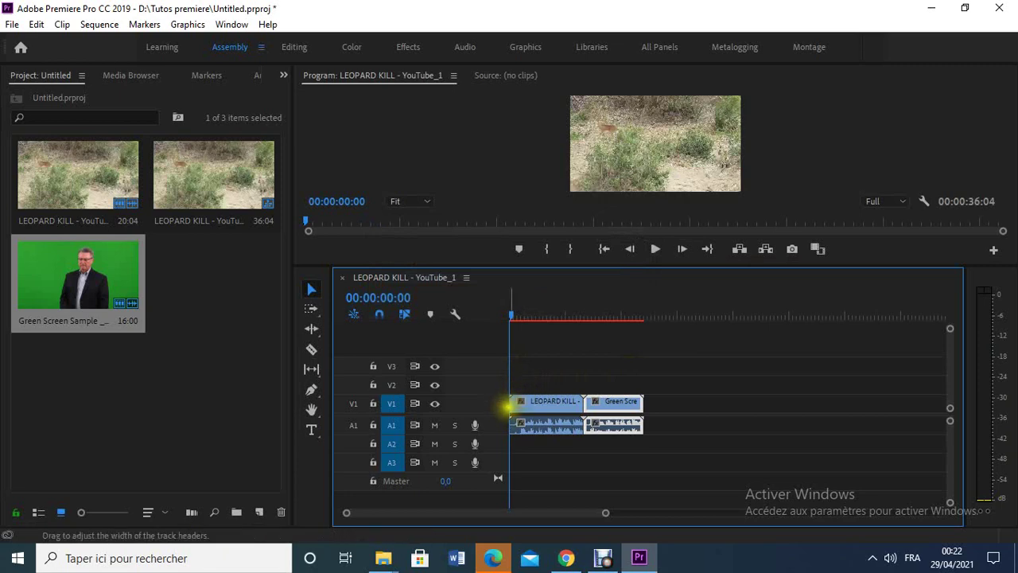
click(510, 405)
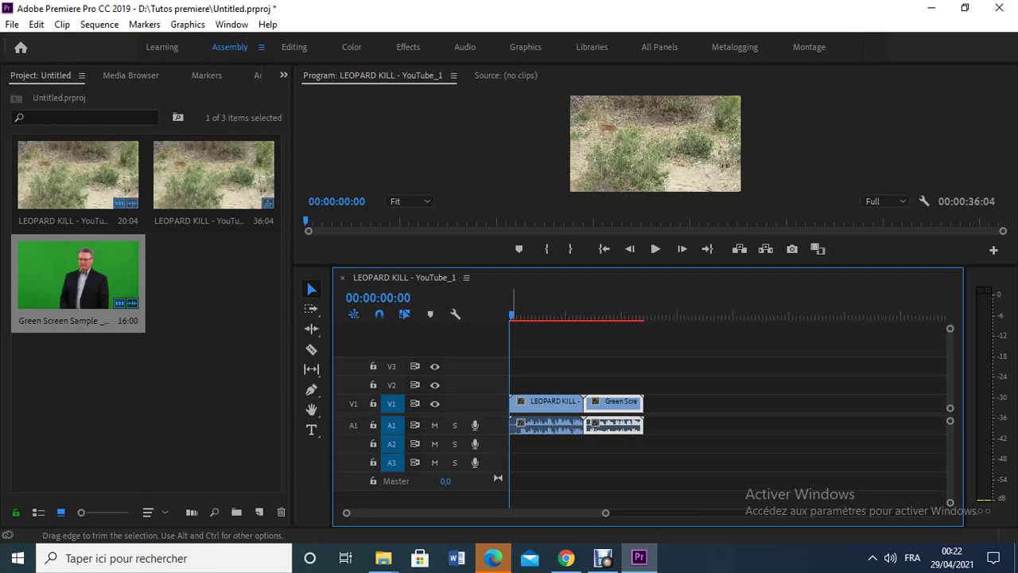
right_click(511, 403)
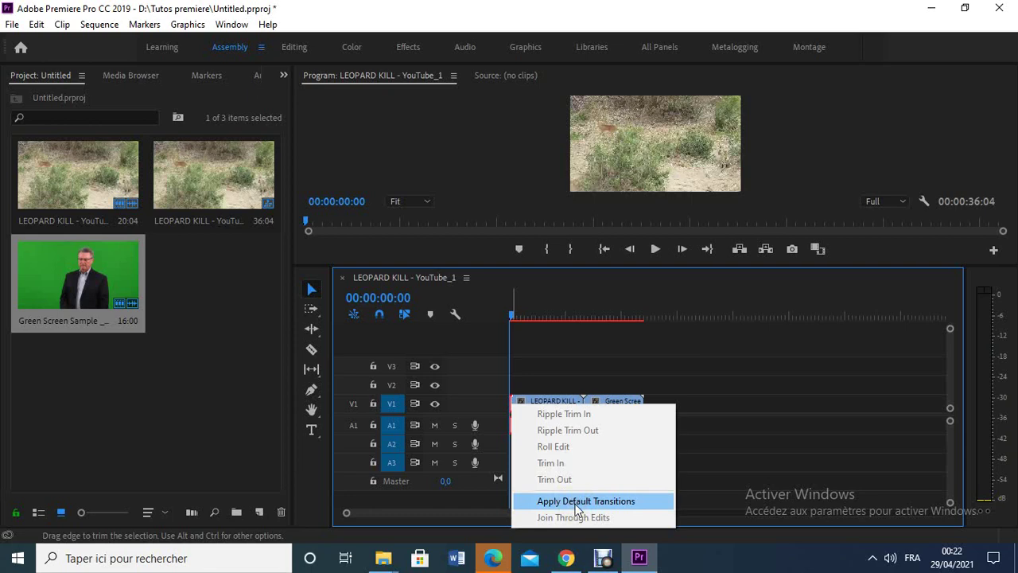
click(576, 501)
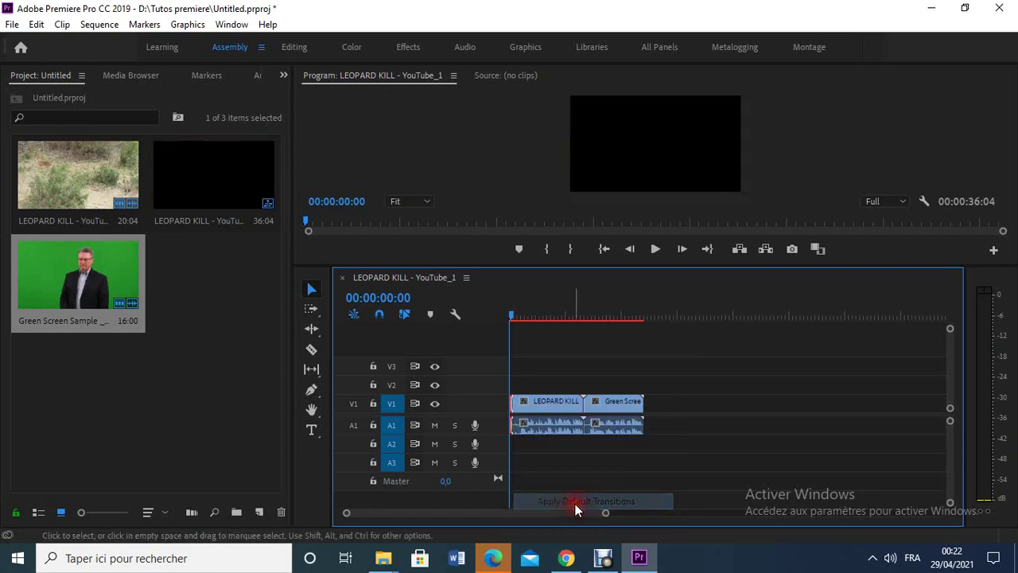
click(653, 250)
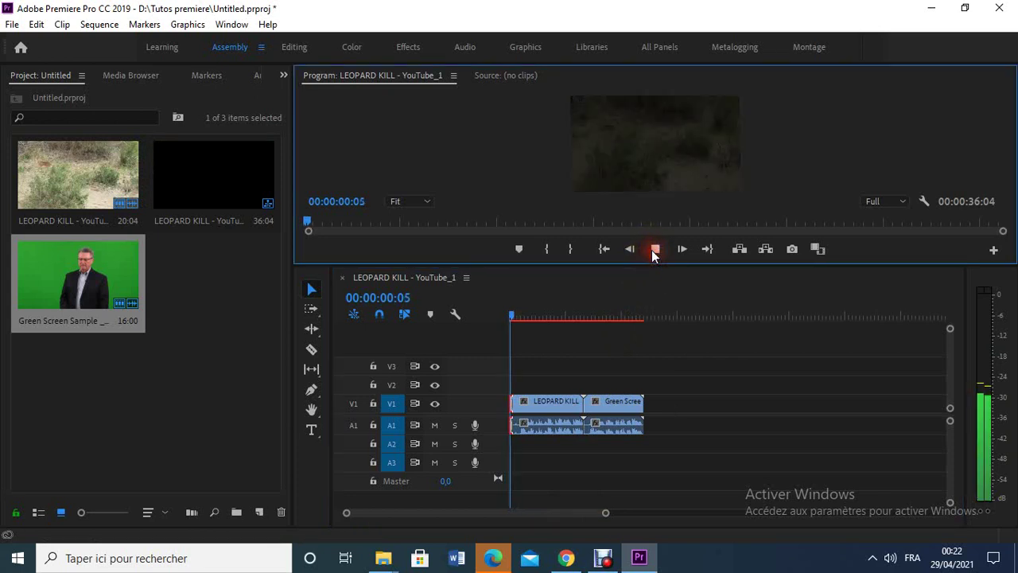
click(510, 314)
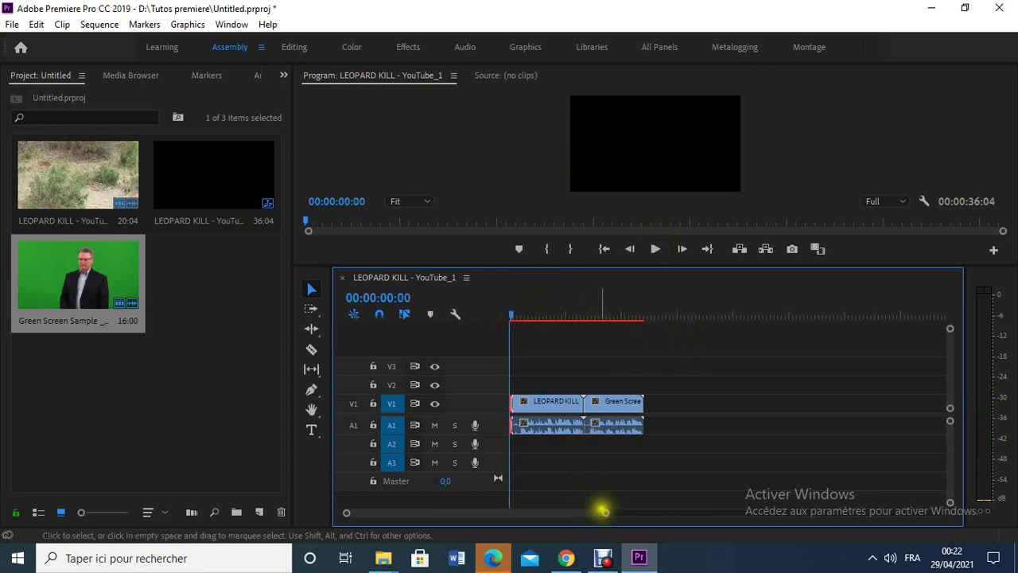
Step: Lengthen the Cross Dissolve at the start of the leopard clip to about 2 seconds and play it back
drag(605, 513, 507, 515)
click(543, 404)
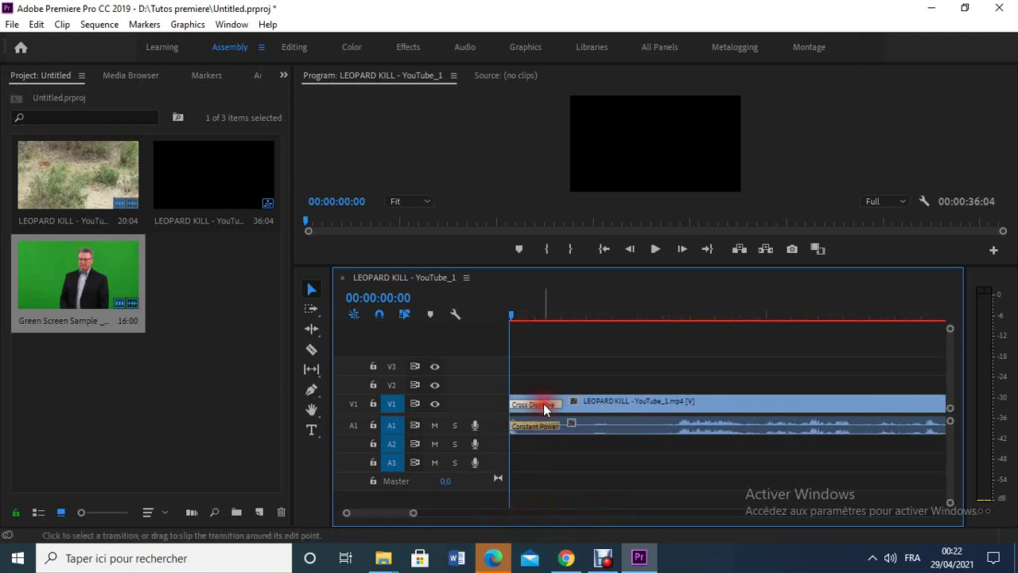
drag(561, 402, 610, 398)
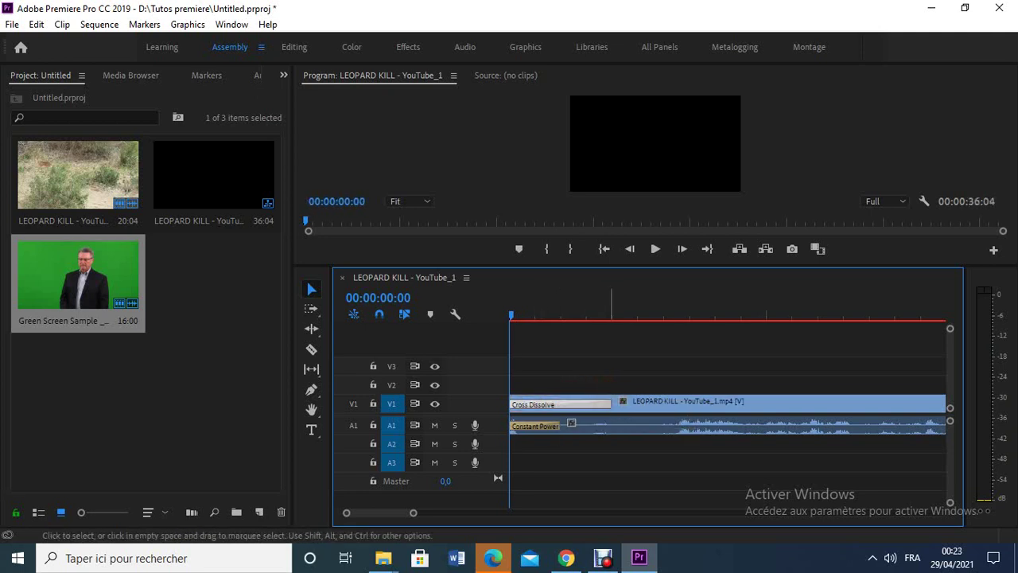
click(663, 255)
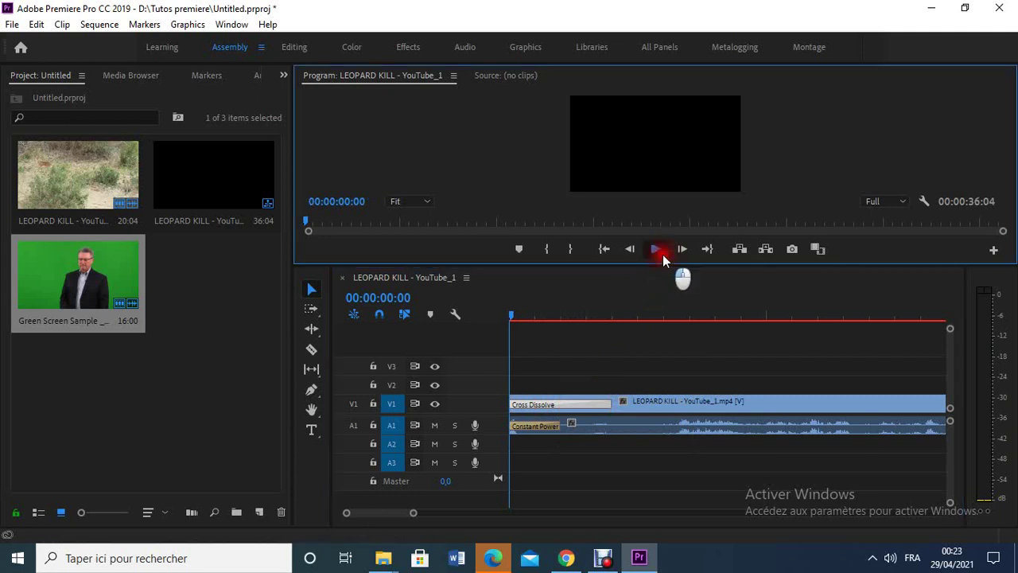
click(663, 255)
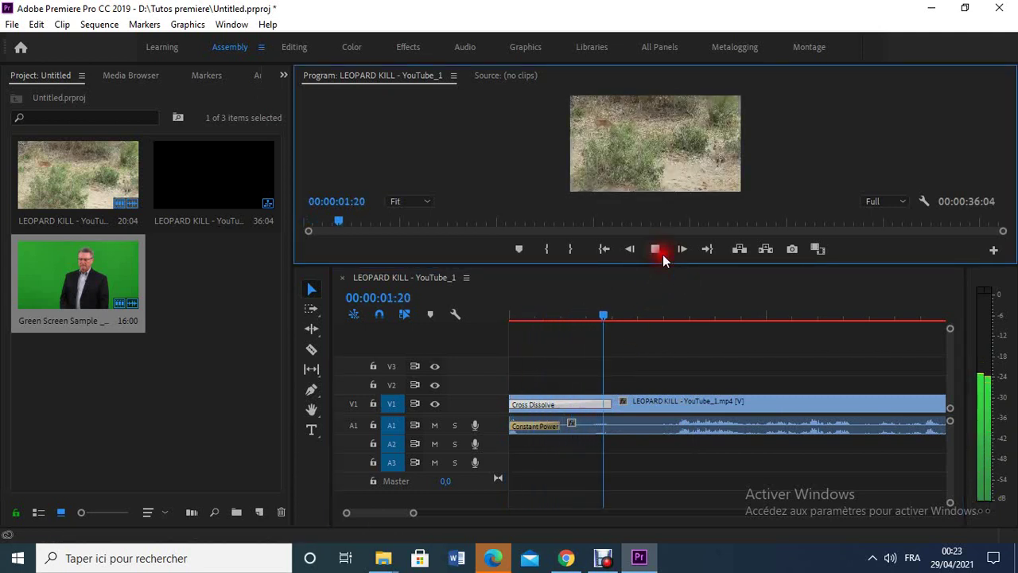
drag(602, 316, 487, 324)
Step: Delete the Cross Dissolve video transition and the Constant Power audio transition from the start of the leopard clip
drag(413, 513, 507, 512)
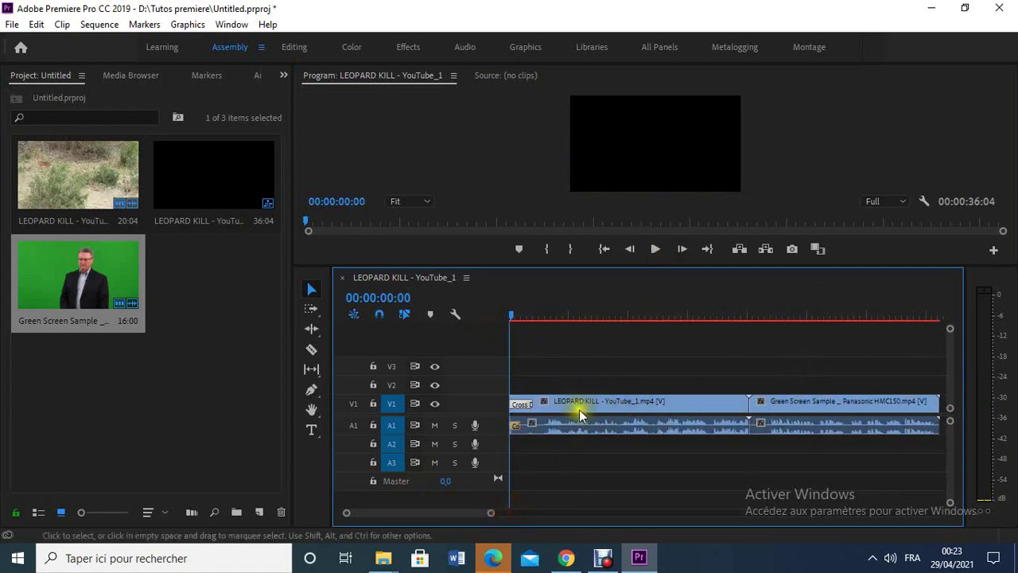
click(522, 403)
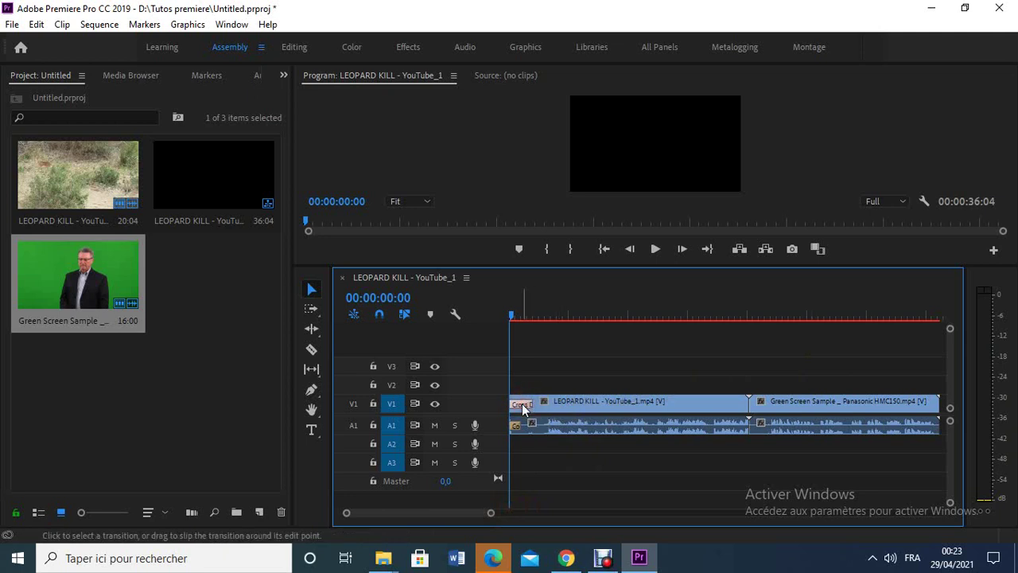
click(517, 405)
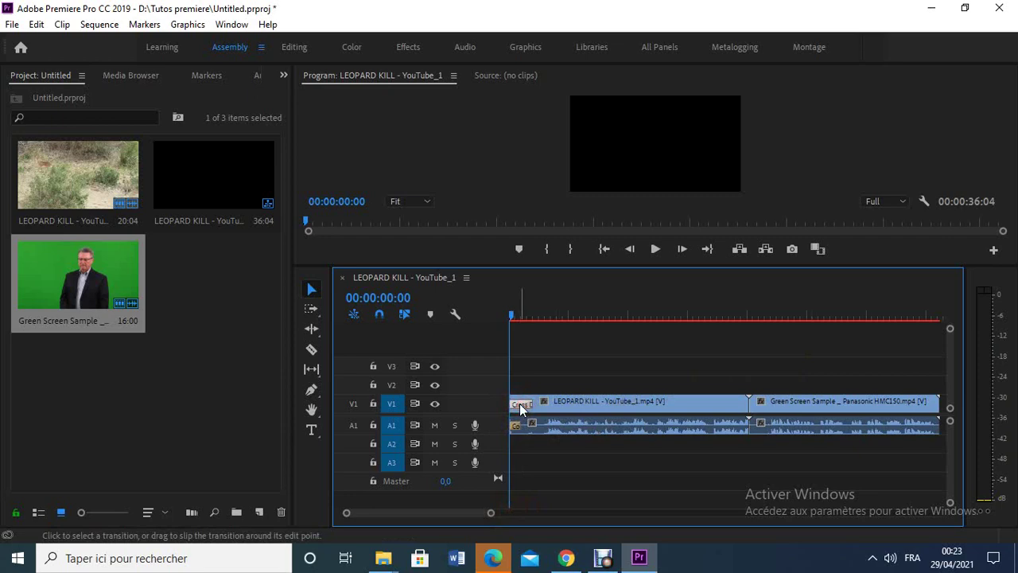
key(Delete)
click(524, 453)
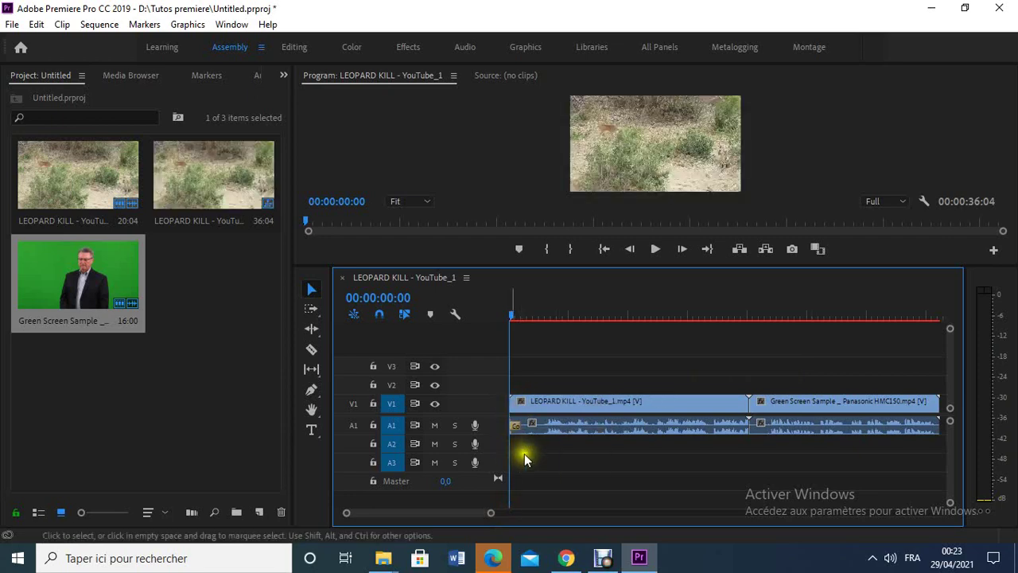
click(520, 427)
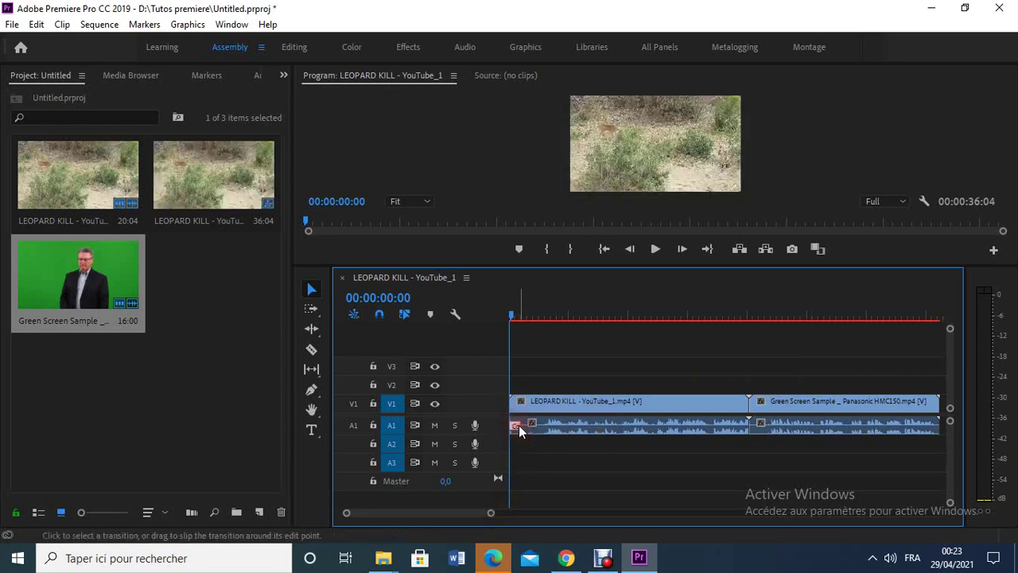
key(Delete)
Step: Apply the default transitions at the cut between the leopard clip and the green screen clip, accepting repeated frames
click(736, 409)
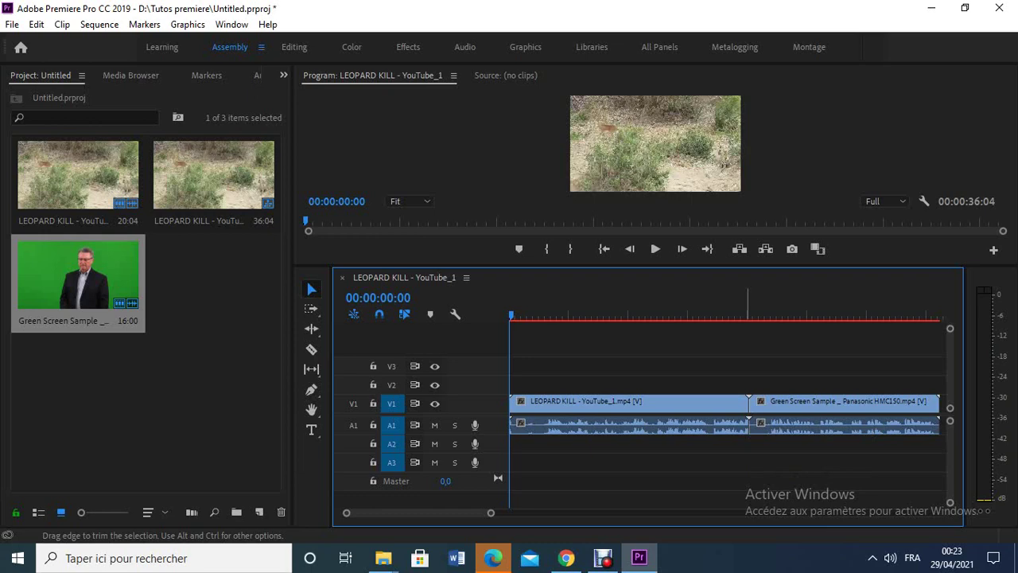
right_click(747, 403)
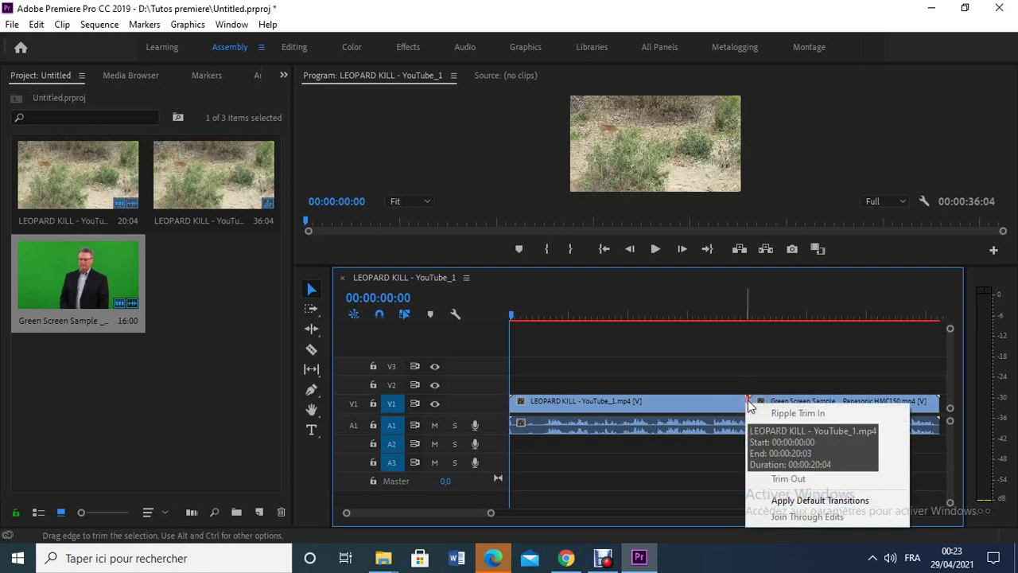
click(799, 501)
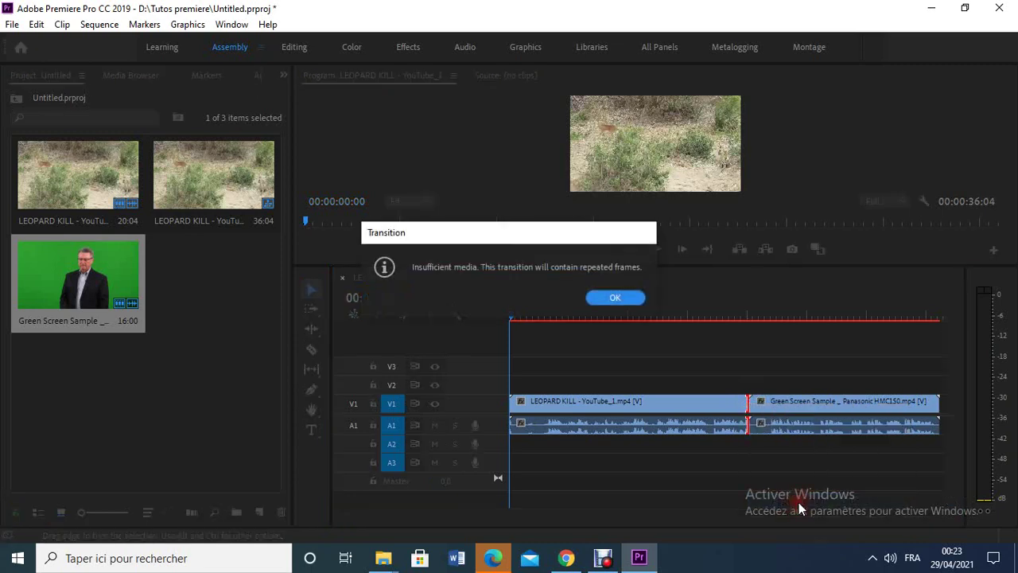
click(628, 299)
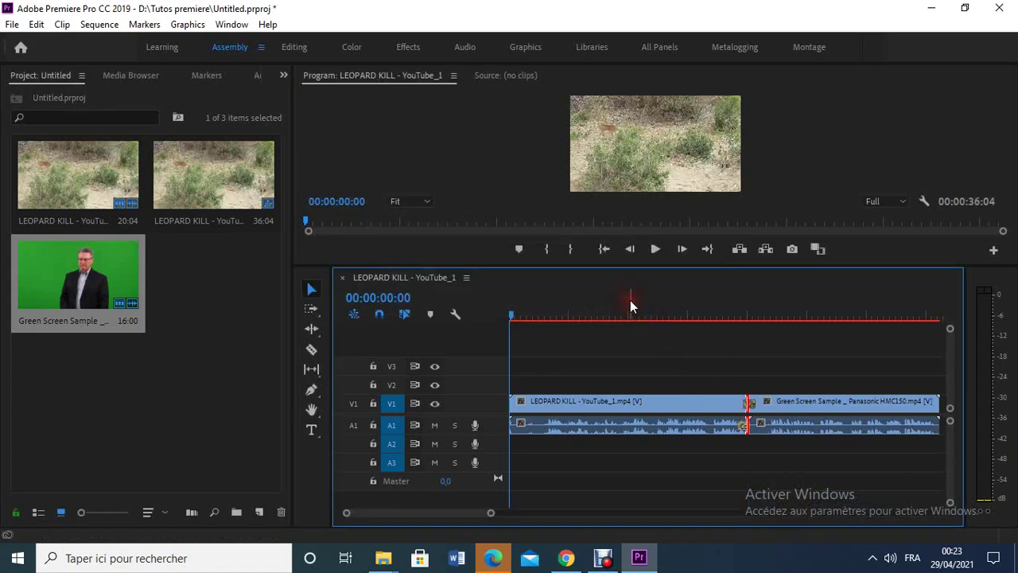
Step: Play the sequence from about 00:00:16:19 through the cut to preview the default transition, then clear the edit point selection
drag(514, 315, 710, 320)
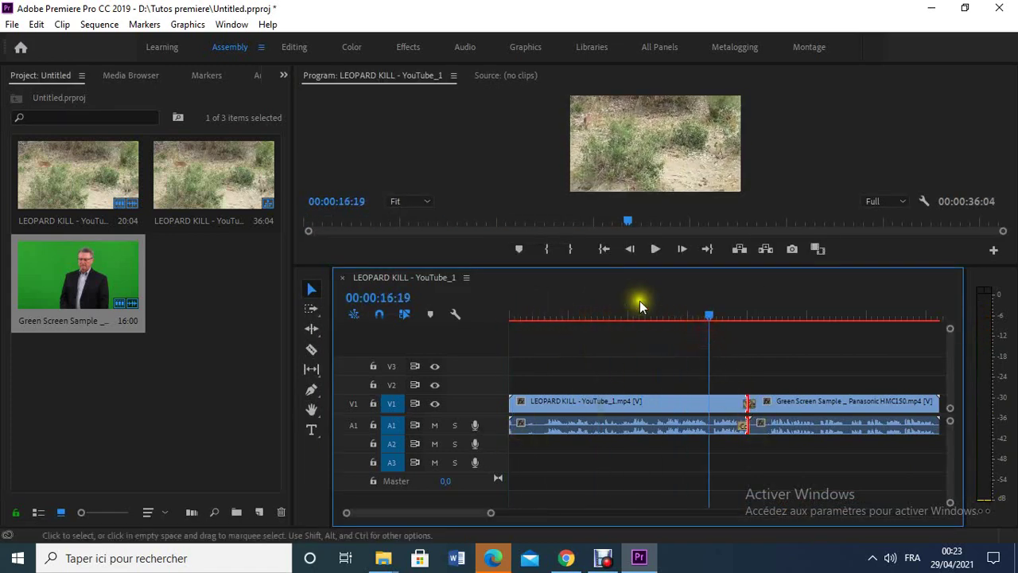
click(653, 250)
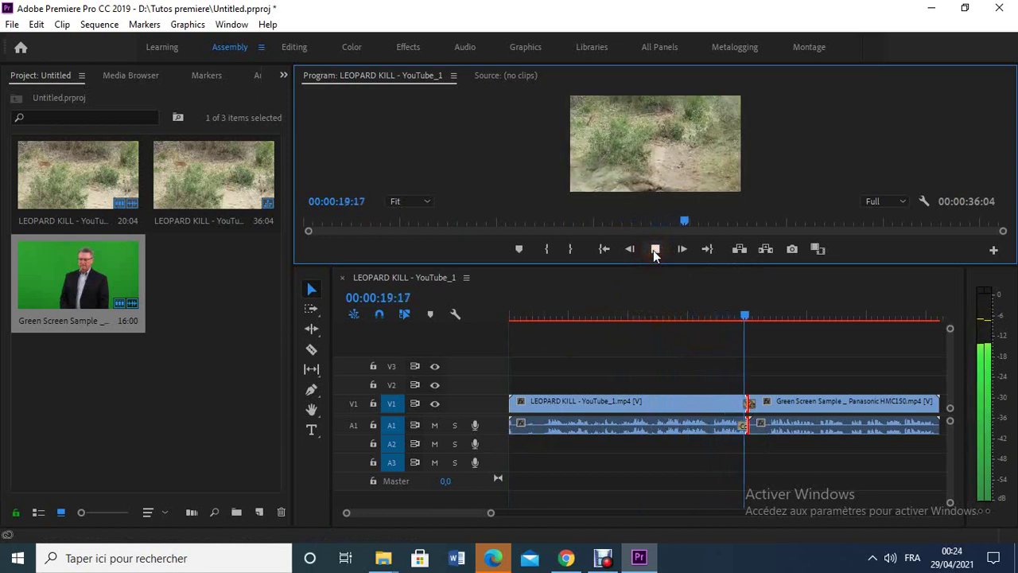
click(653, 249)
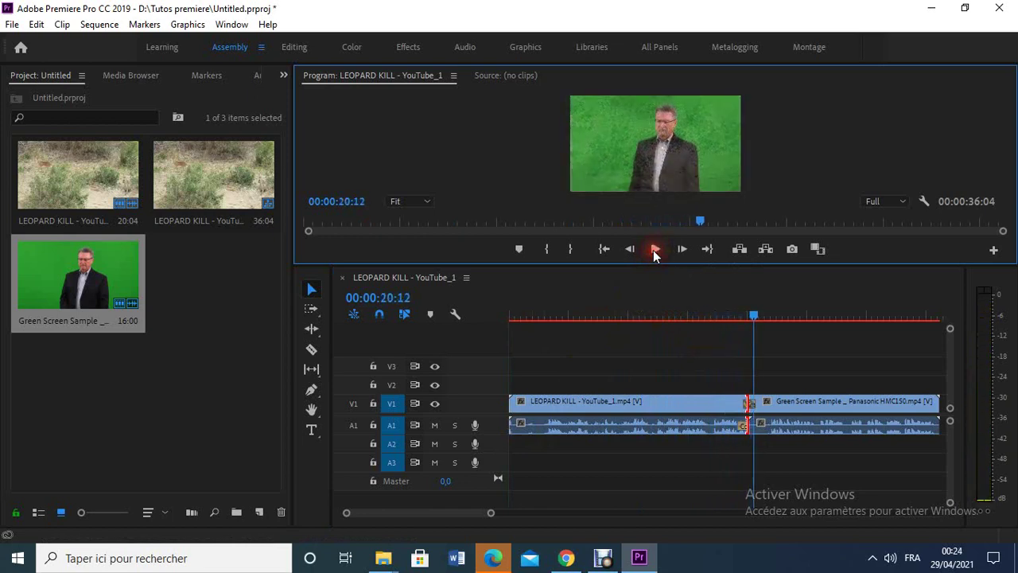
right_click(750, 310)
click(724, 325)
click(751, 316)
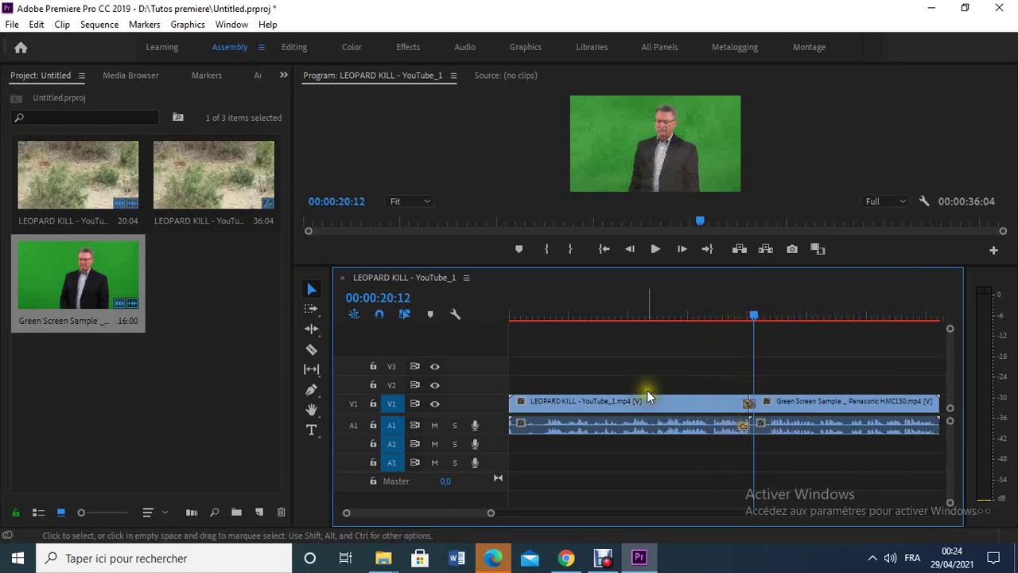
Step: Lengthen the Cross Dissolve at the cut to about 00:00:02:17 by moving its start back to about 00:00:18:00
drag(491, 512, 452, 520)
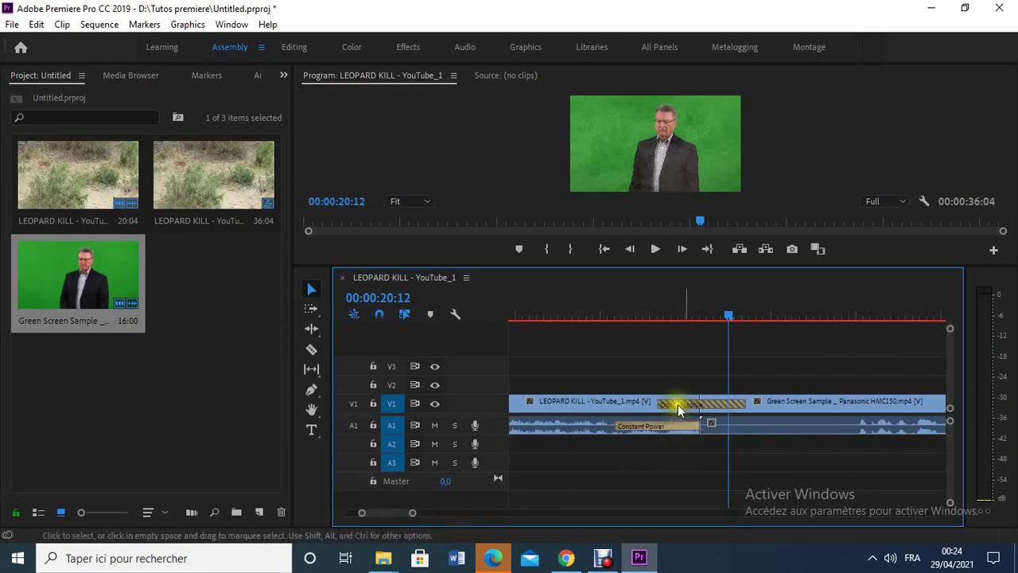
click(678, 404)
mouse_move(666, 404)
mouse_down()
mouse_move(658, 416)
mouse_move(602, 405)
mouse_move(658, 404)
mouse_up()
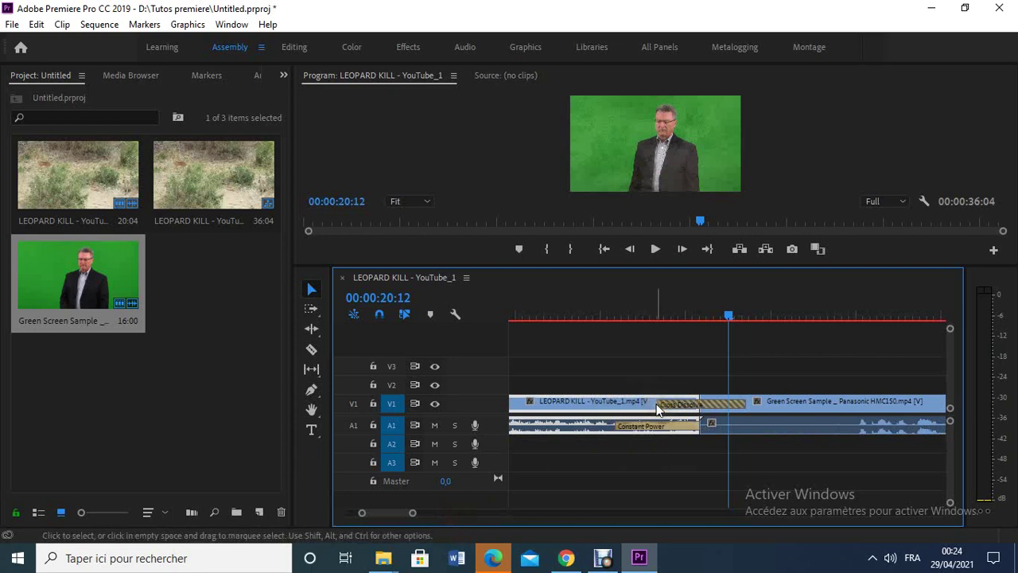
click(658, 404)
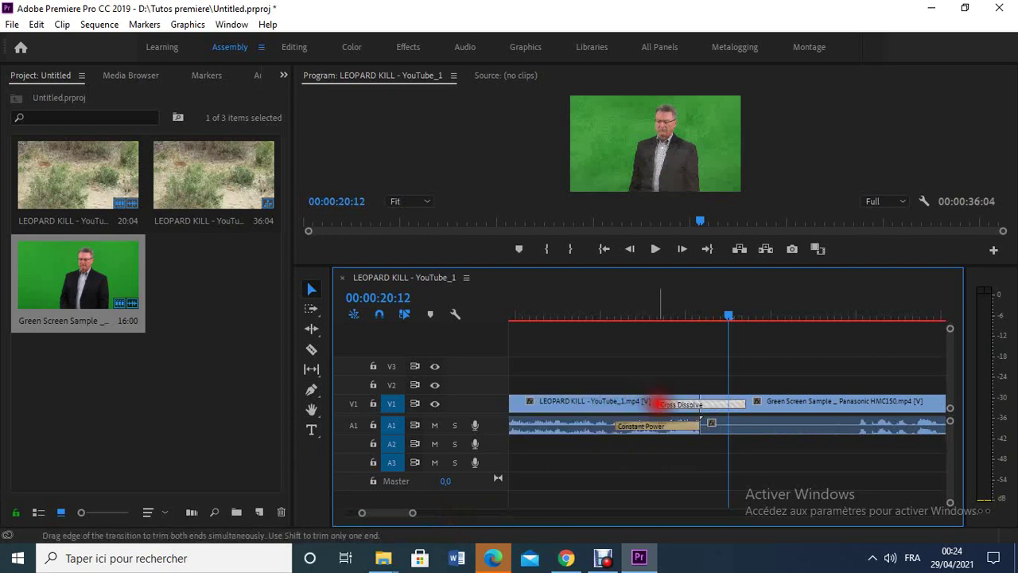
drag(660, 404, 510, 400)
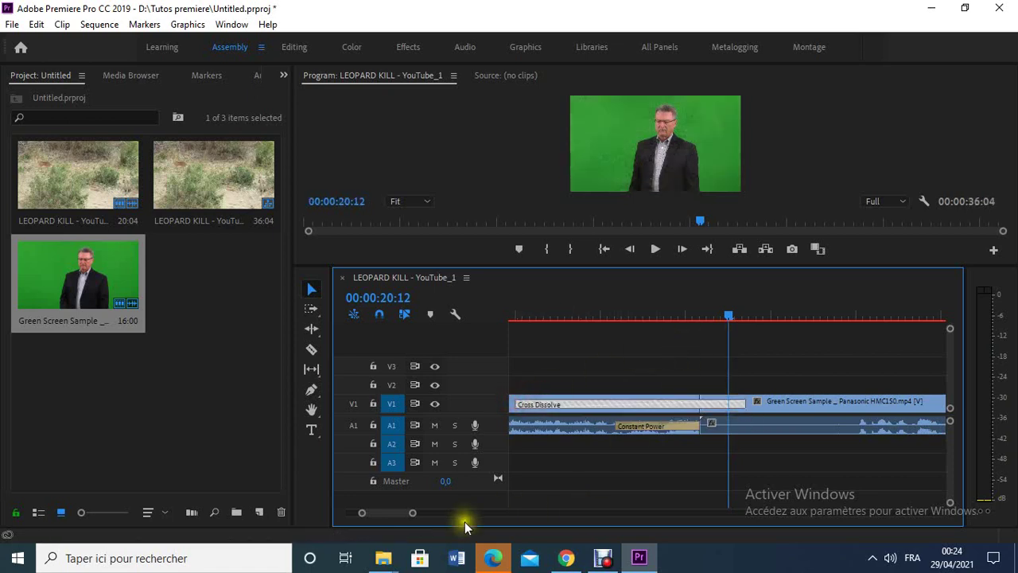
Step: Preview the lengthened Cross Dissolve from about 00:00:17:17 and return the playhead to the sequence start
drag(413, 512, 507, 512)
drag(703, 314, 678, 317)
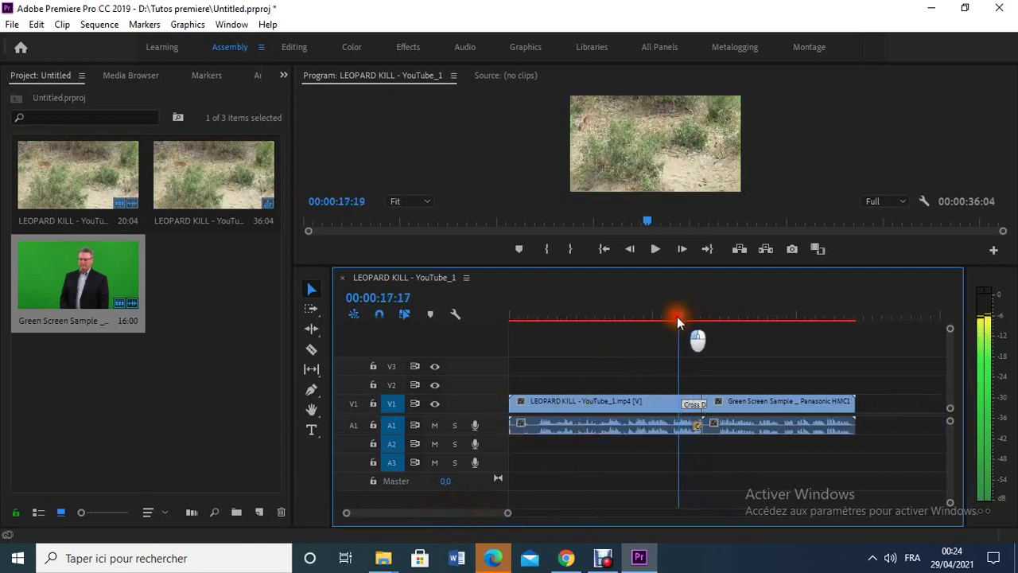
click(651, 253)
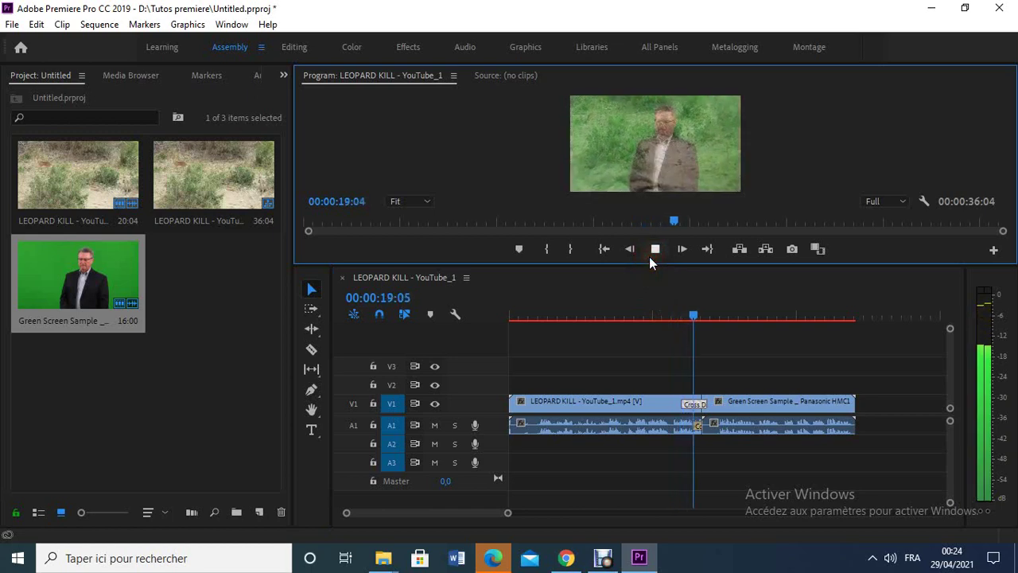
click(649, 256)
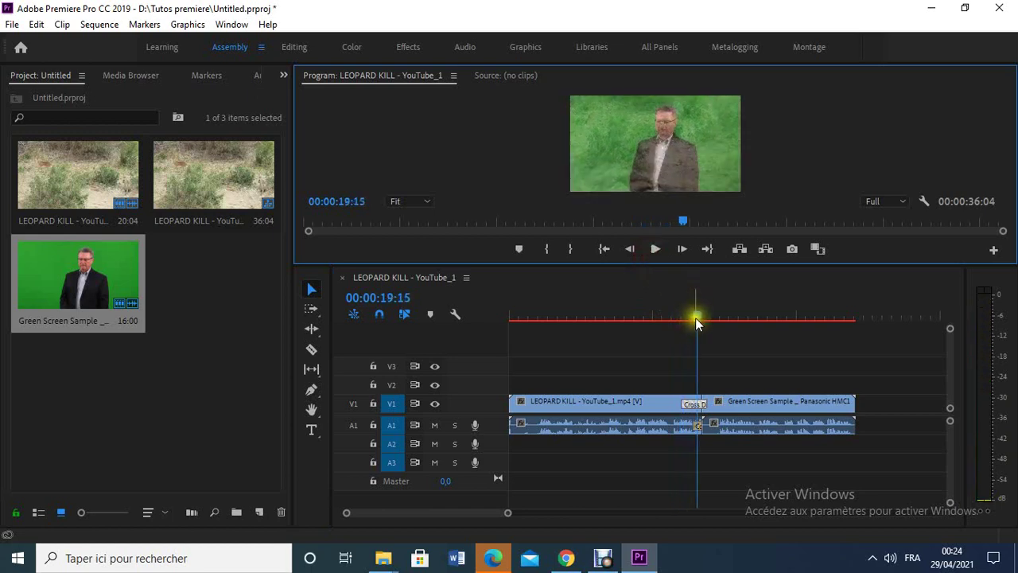
drag(695, 317, 501, 332)
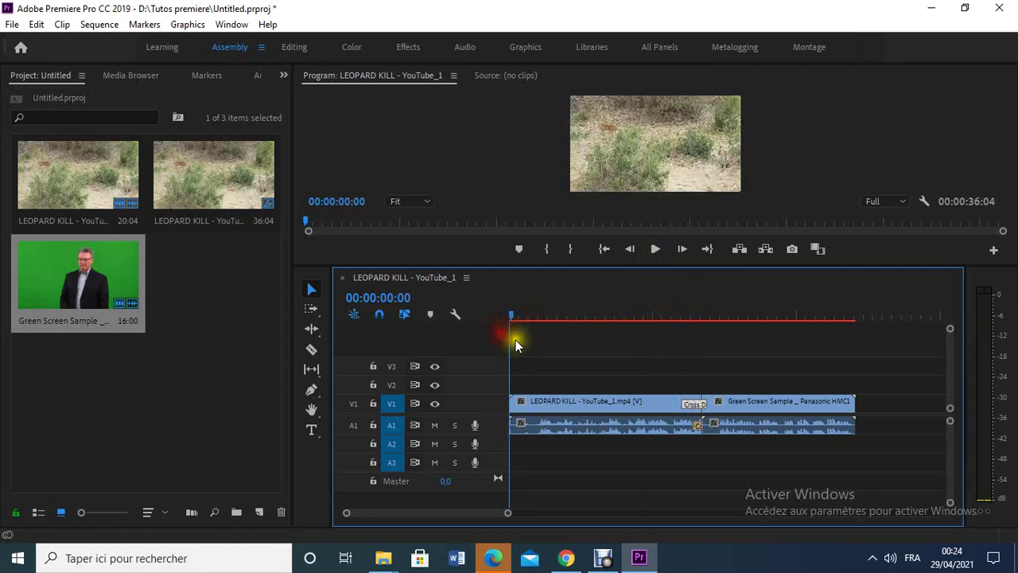
Step: Delete the Cross Dissolve video transition and the Constant Power audio transition at the cut between the two clips
click(689, 406)
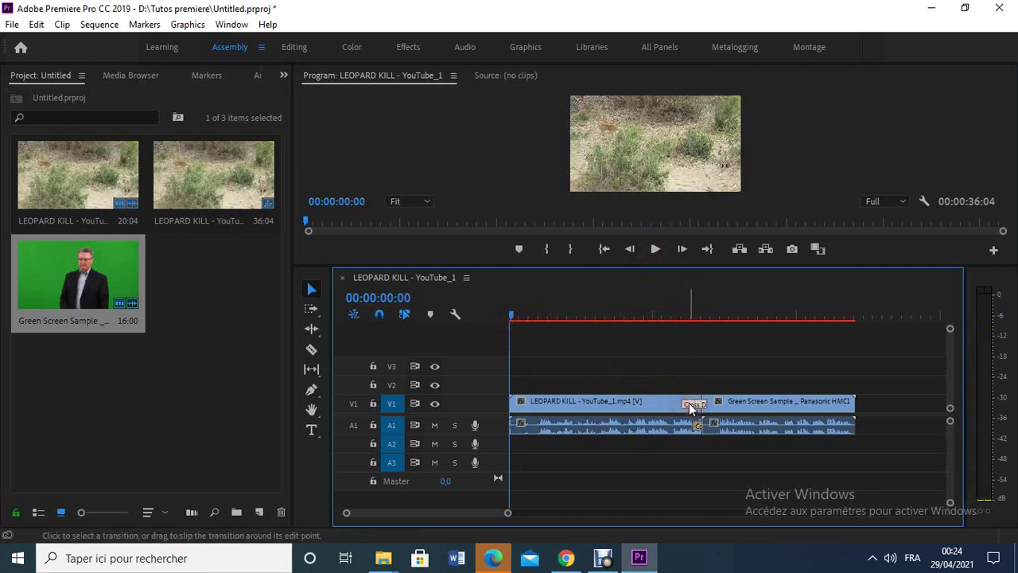
click(692, 404)
click(693, 406)
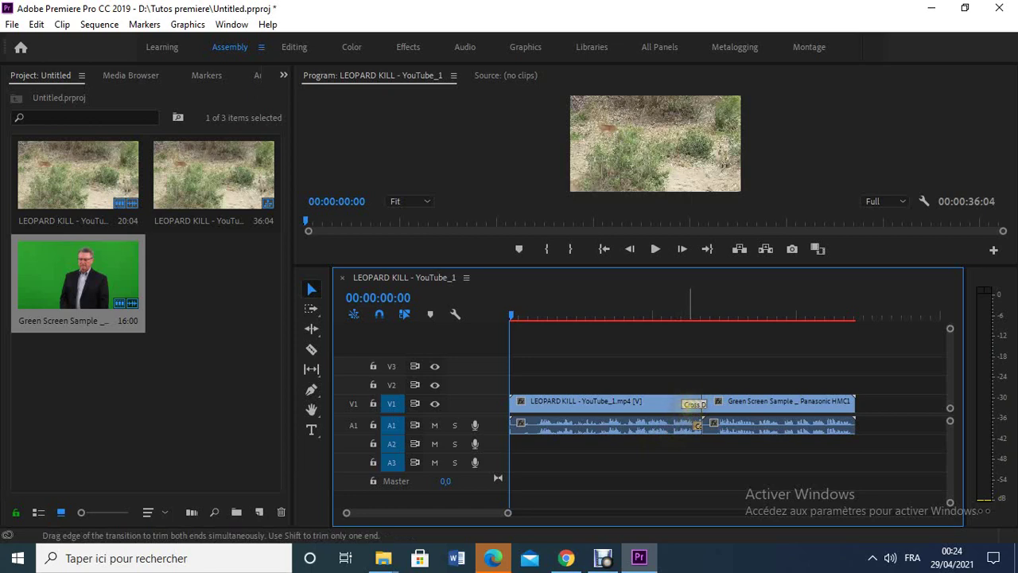
click(693, 404)
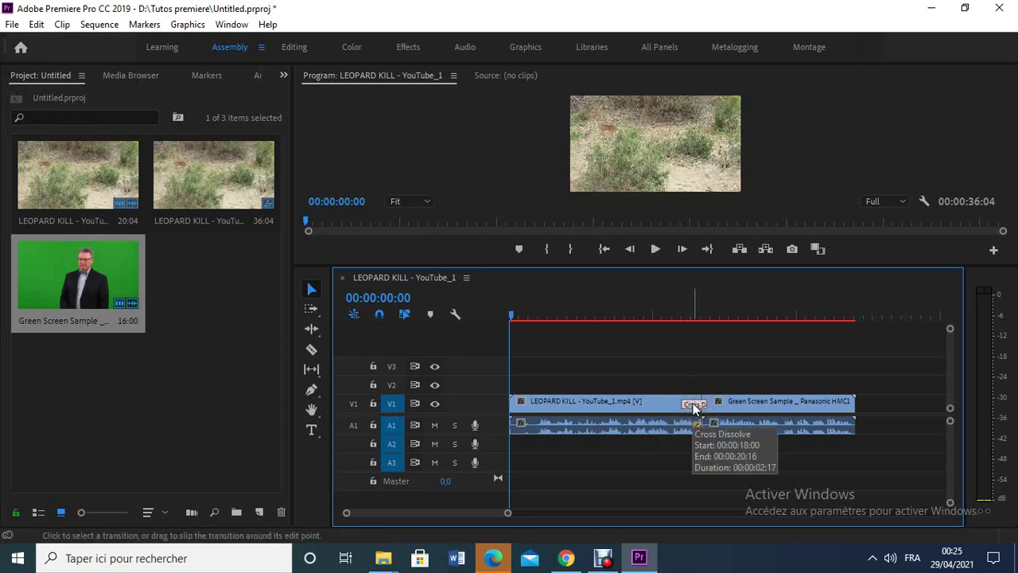
key(Delete)
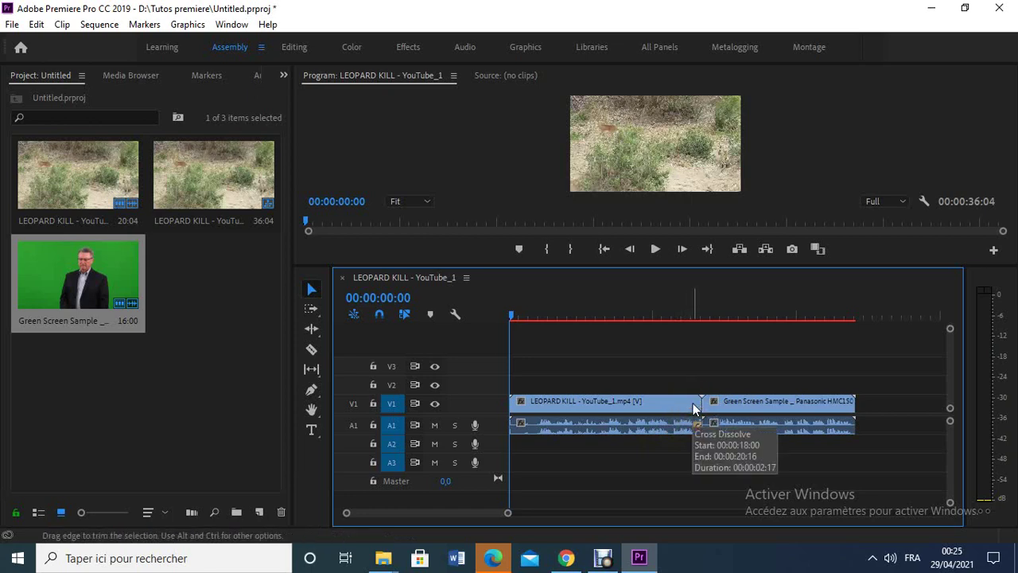
click(697, 426)
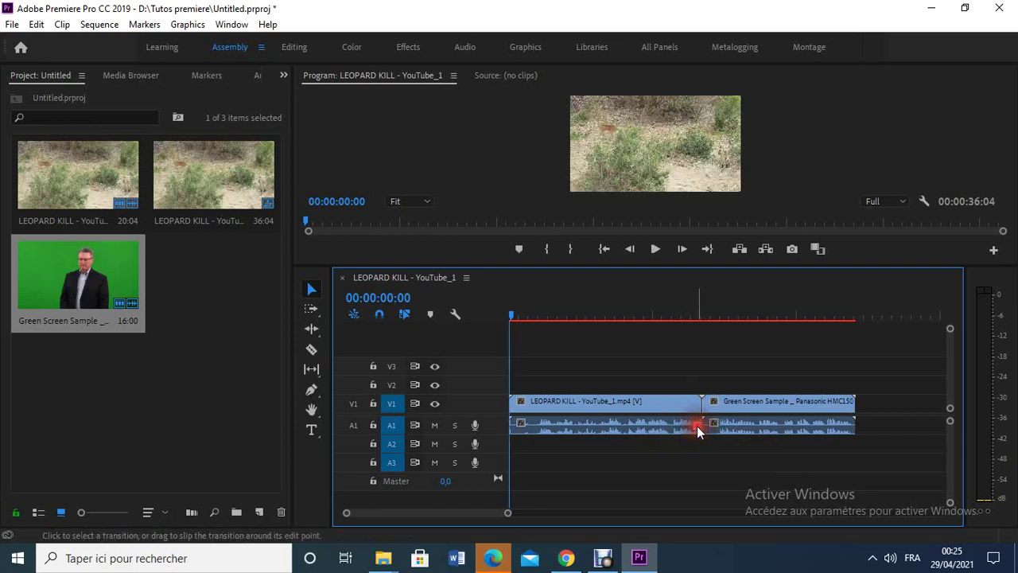
click(684, 399)
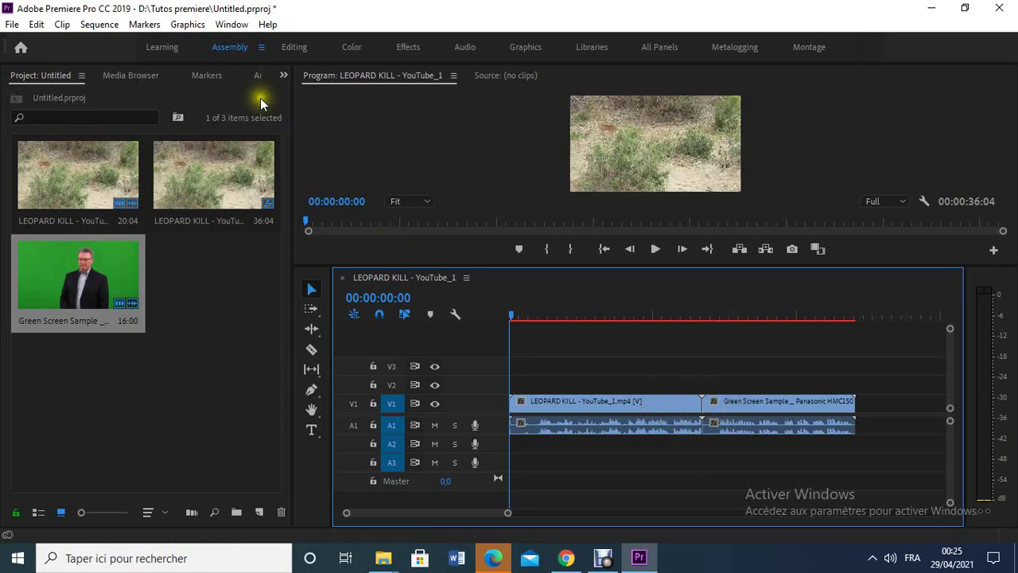
Step: Bring up the effects library and filter it by "transition"
click(282, 73)
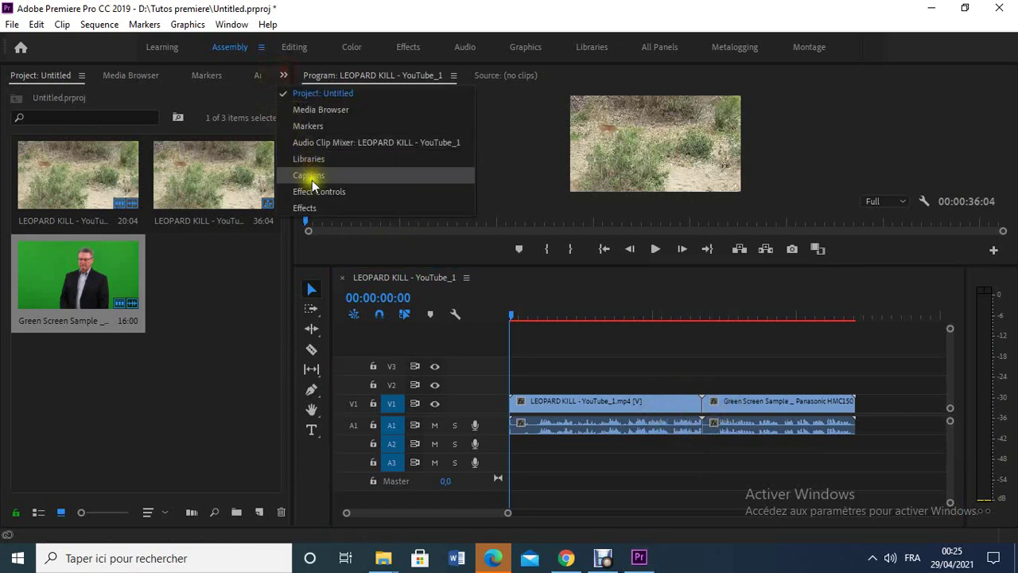
click(312, 209)
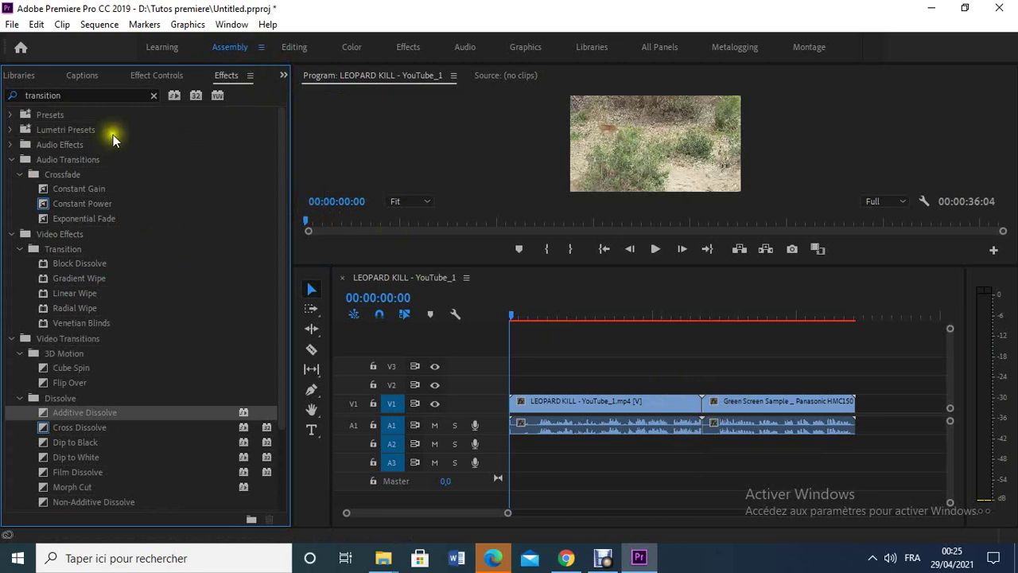
click(229, 24)
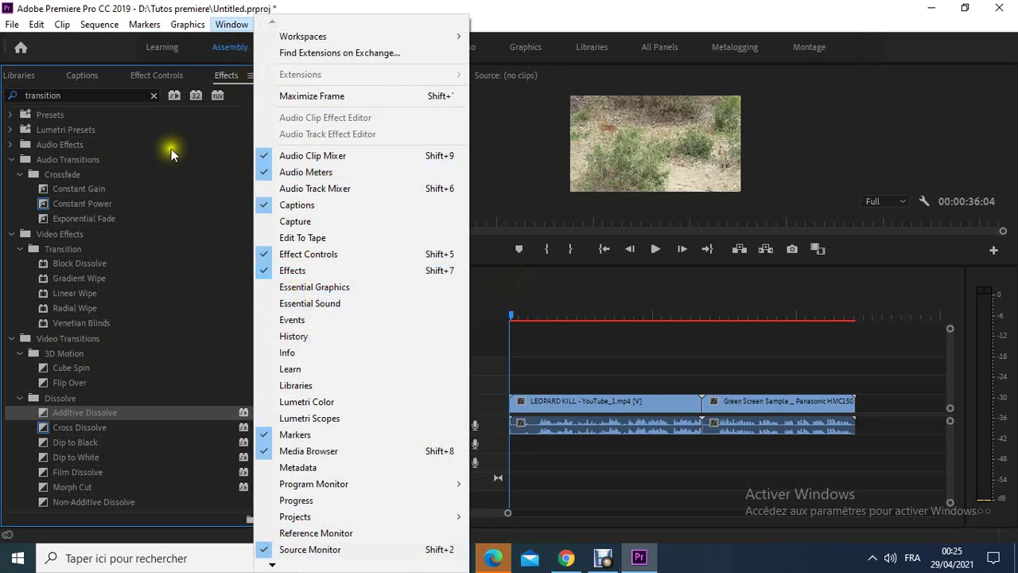
click(127, 98)
key(BackSpace)
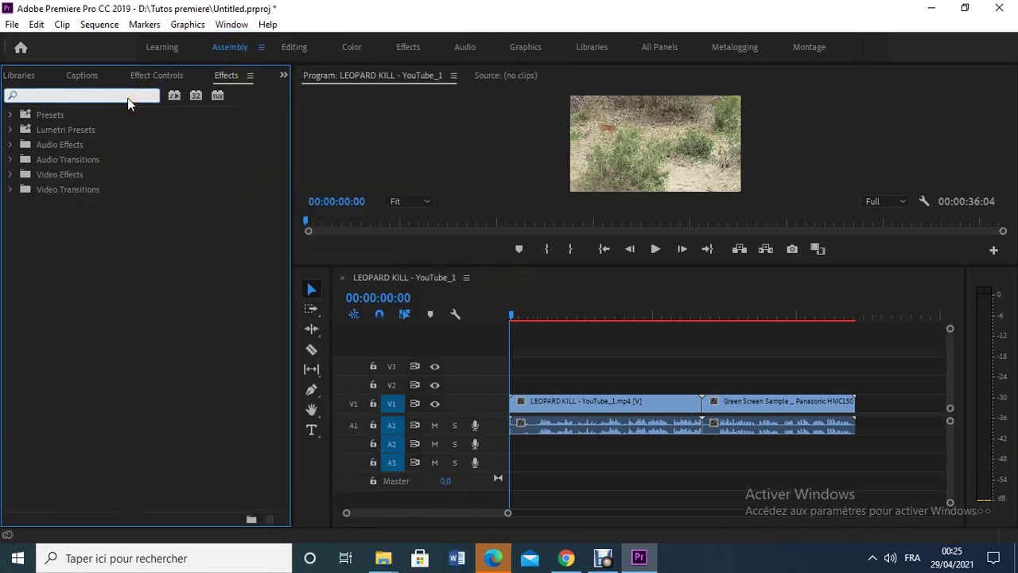
text(transition)
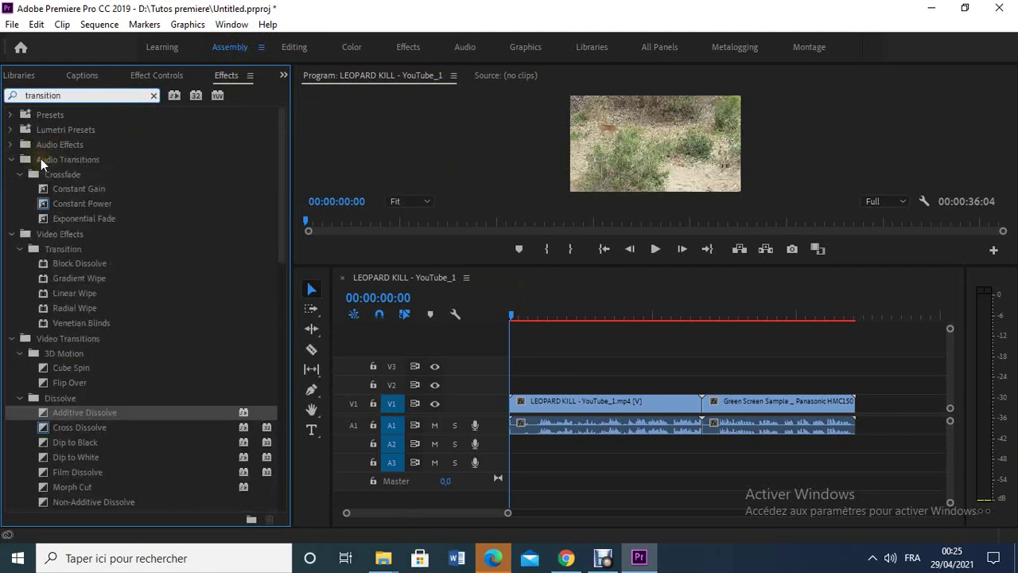
Step: Collapse the 3D Motion, Dissolve, Immersive Video, Iris, Page Peel, Slide and Wipe categories of the video transitions
click(19, 353)
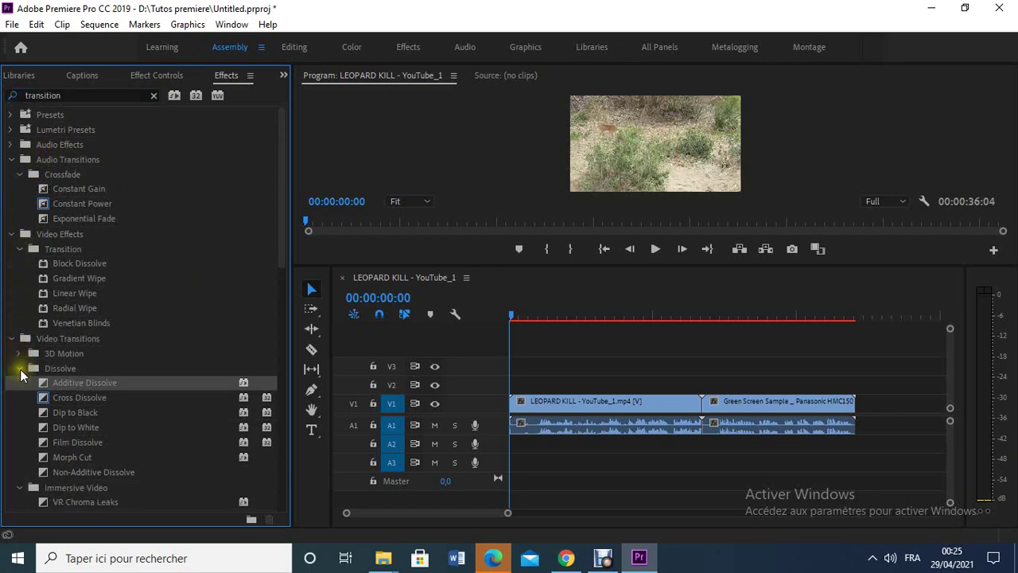
click(19, 369)
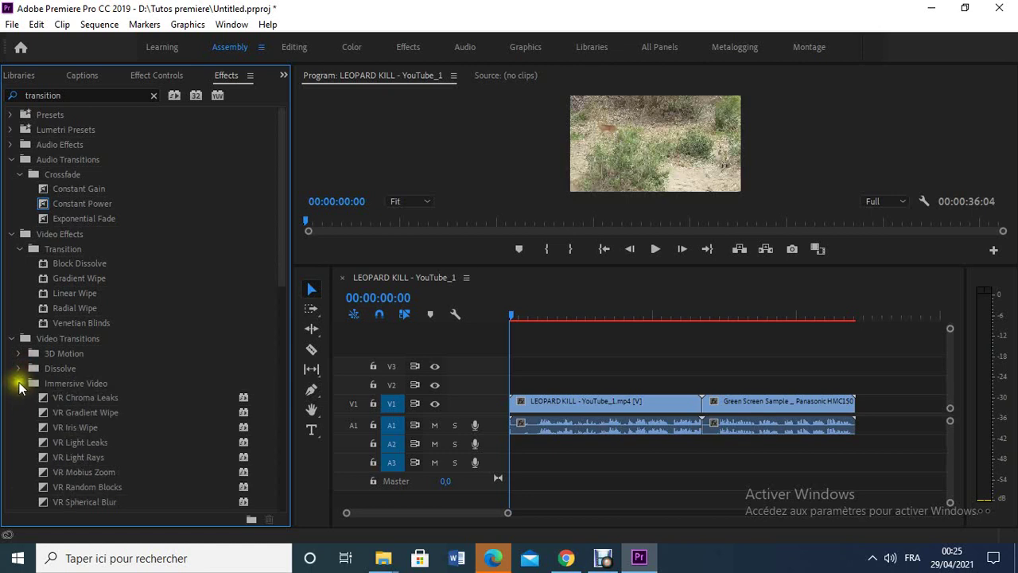
click(19, 384)
click(19, 398)
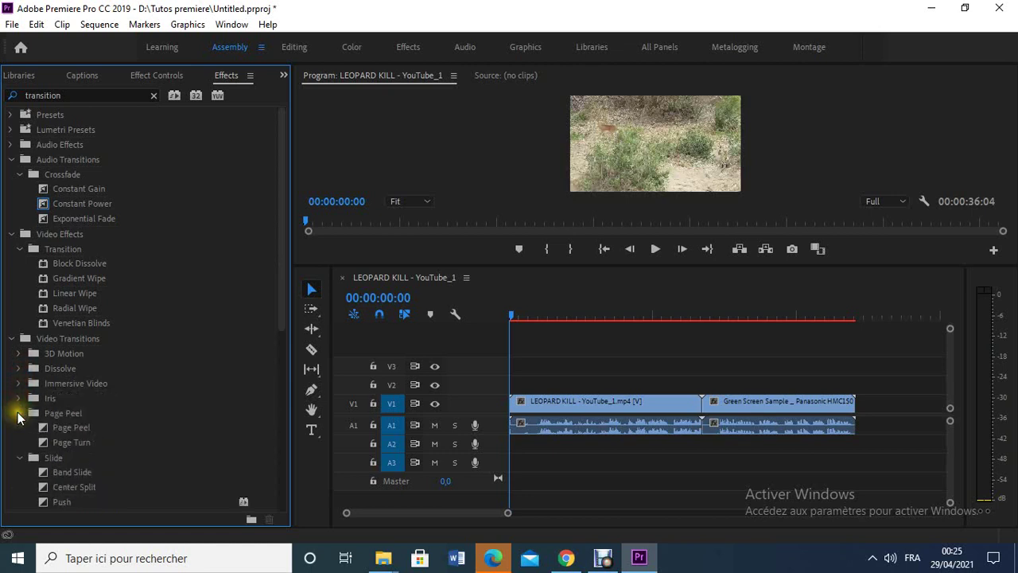
click(18, 413)
click(20, 427)
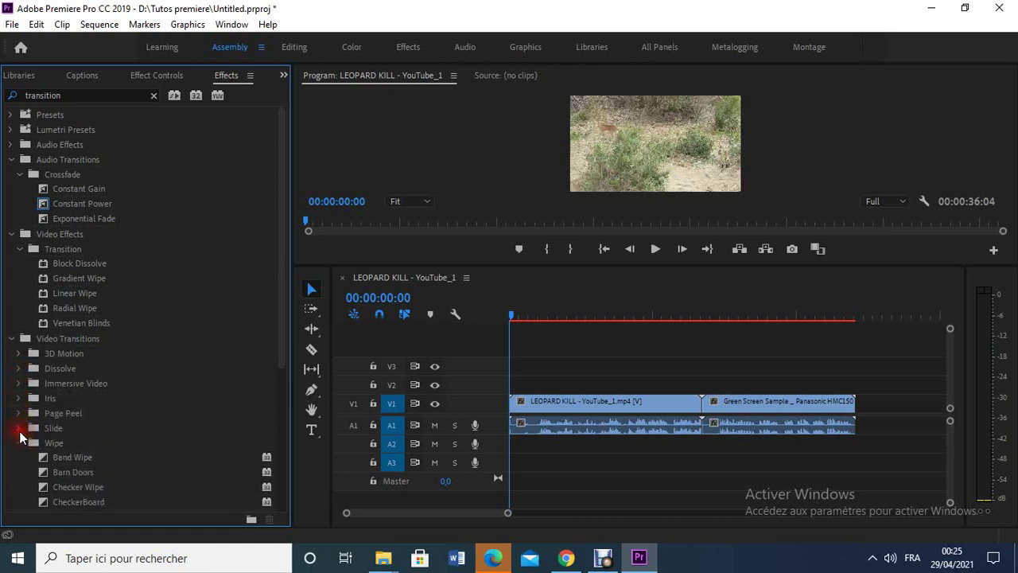
click(19, 443)
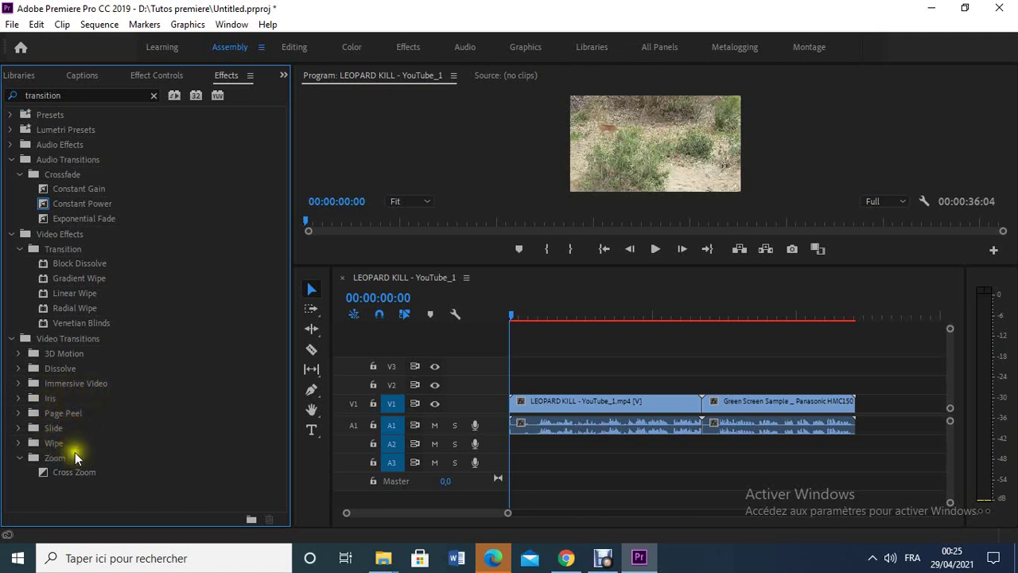
Step: Apply the Cube Spin transition from the 3D Motion category at the cut between the two clips on V1
click(20, 354)
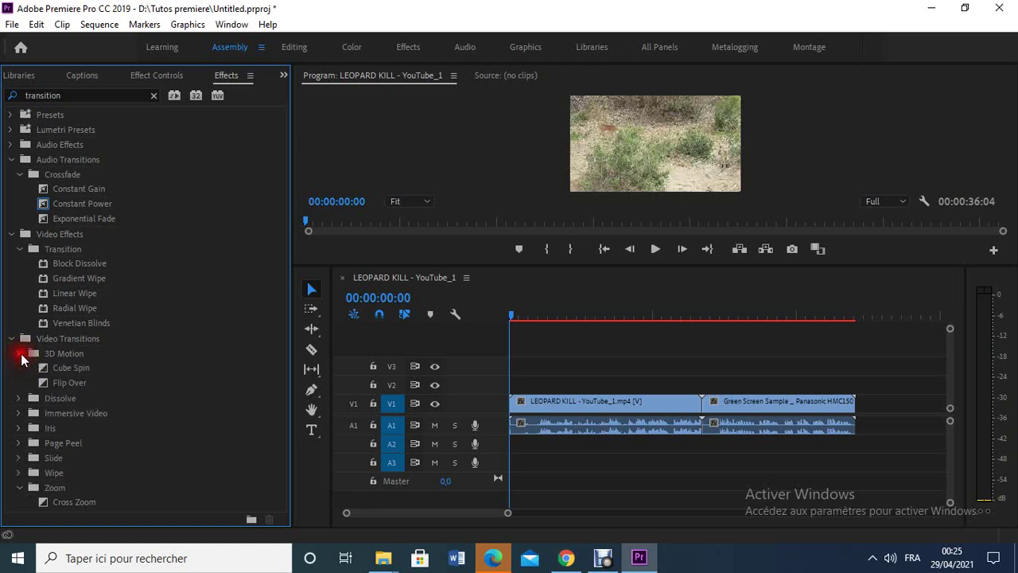
click(76, 368)
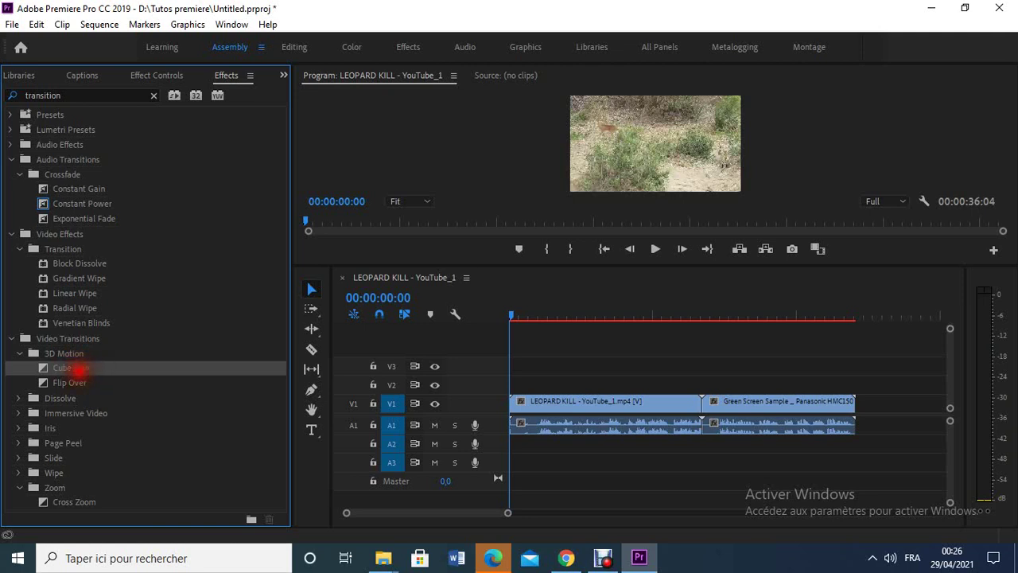
drag(80, 370, 701, 400)
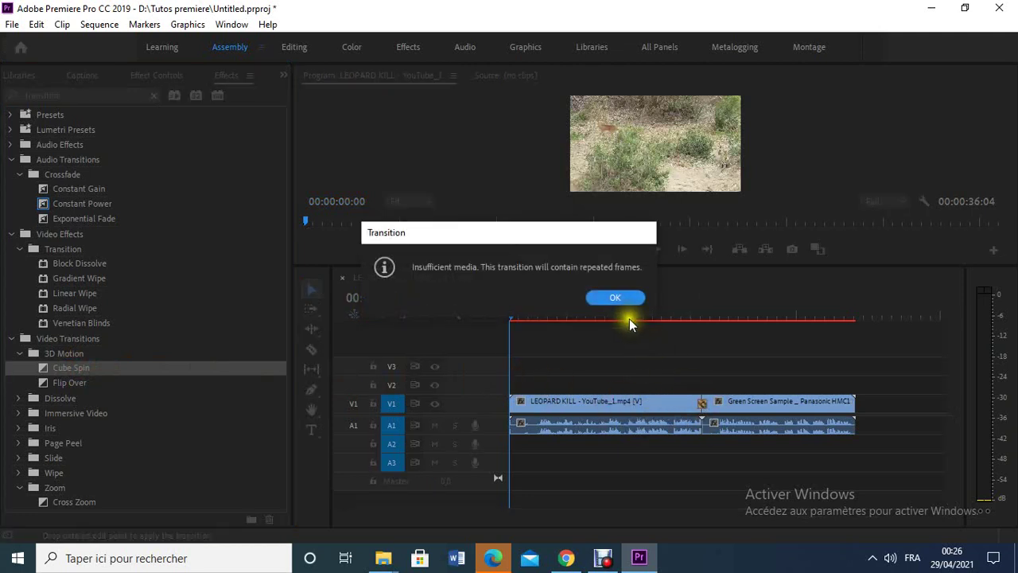
click(617, 299)
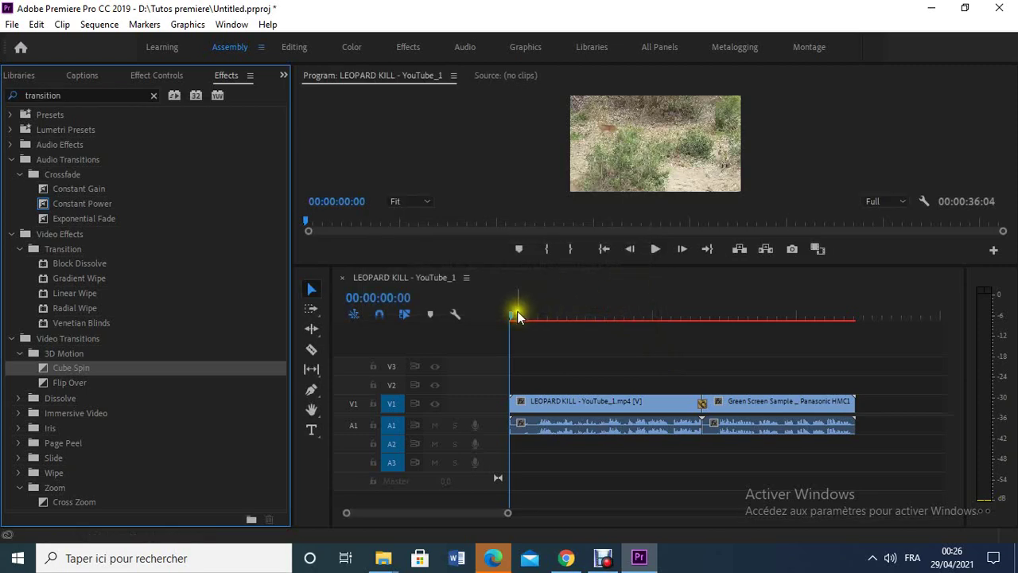
Step: Preview the Cube Spin by playing the sequence from shortly before the cut between the two clips
drag(514, 316, 675, 326)
click(655, 249)
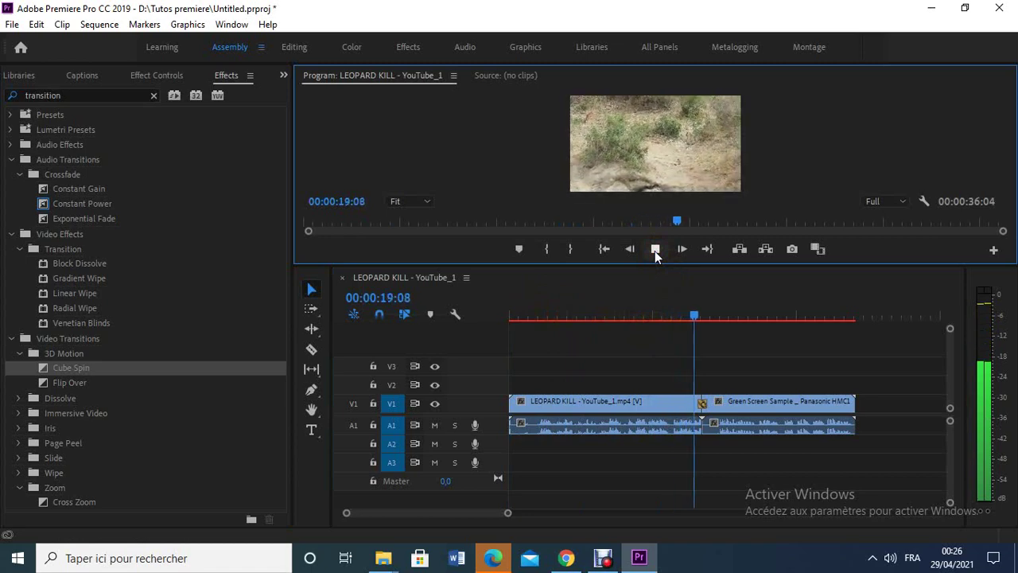
click(655, 249)
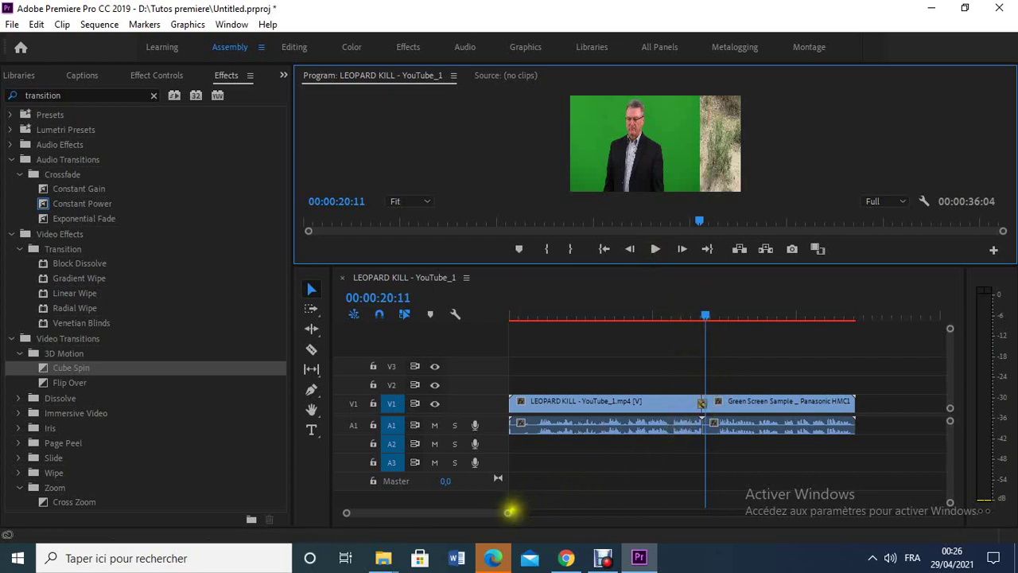
Step: Lengthen the Cube Spin transition to about 00:00:05:01 and preview it from just before its start
drag(507, 512, 483, 522)
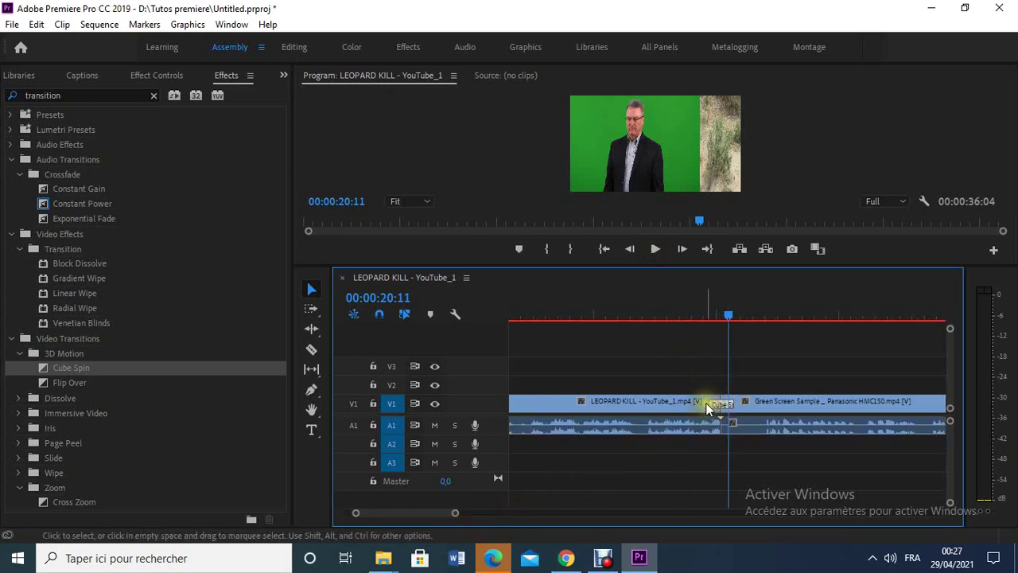
drag(711, 402, 610, 404)
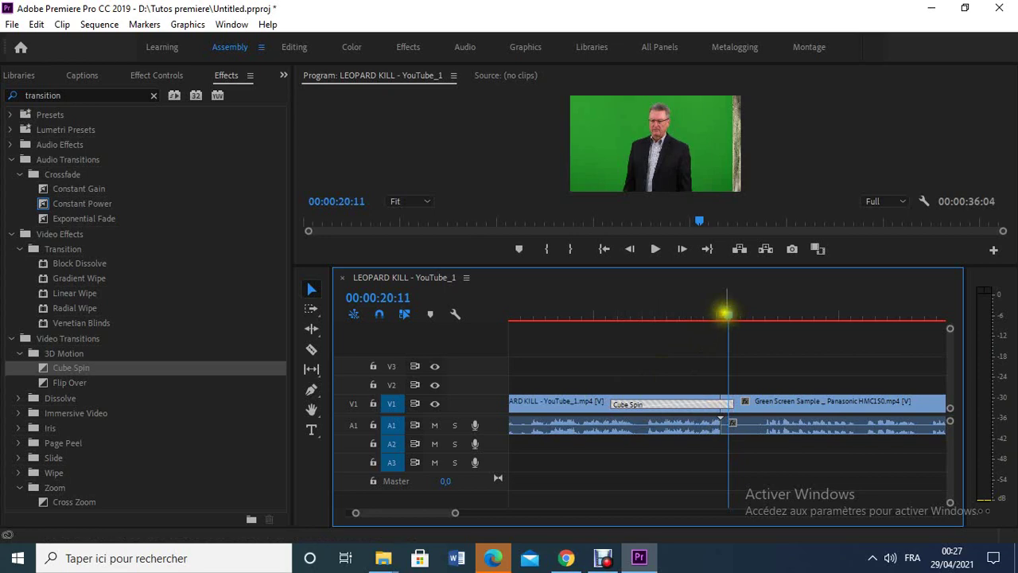
click(727, 313)
drag(726, 313, 590, 317)
click(656, 248)
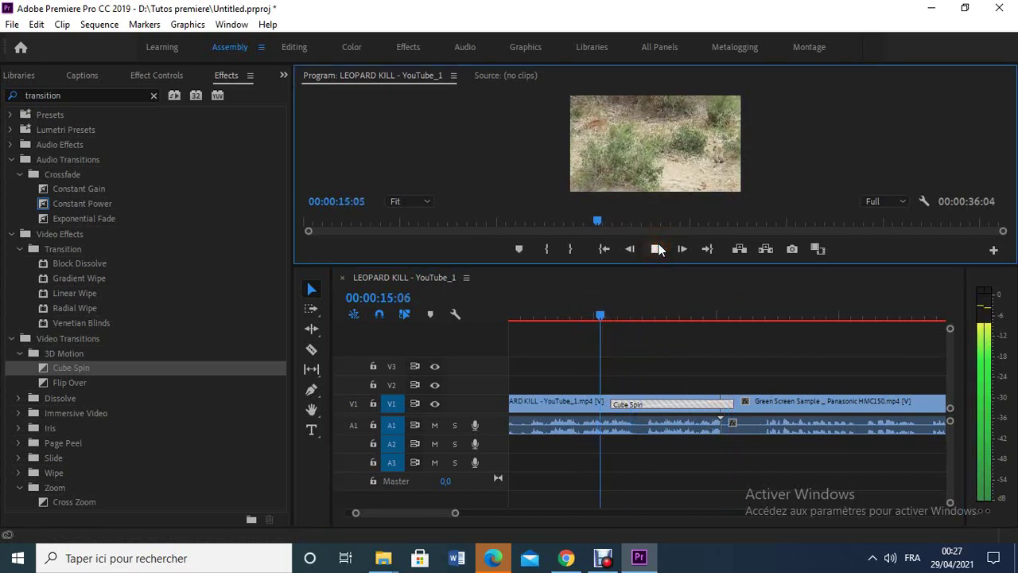
click(657, 248)
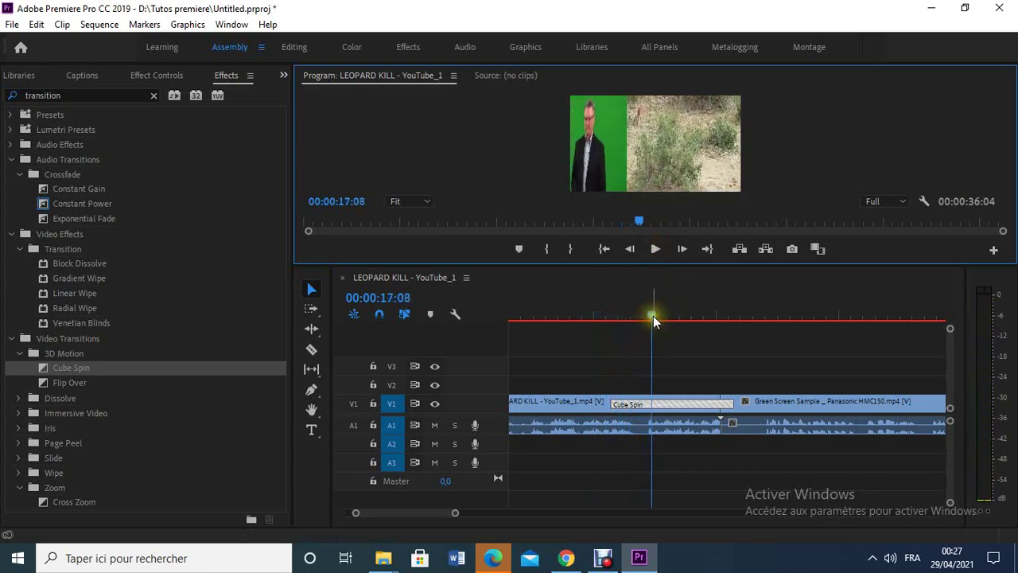
drag(653, 315, 611, 316)
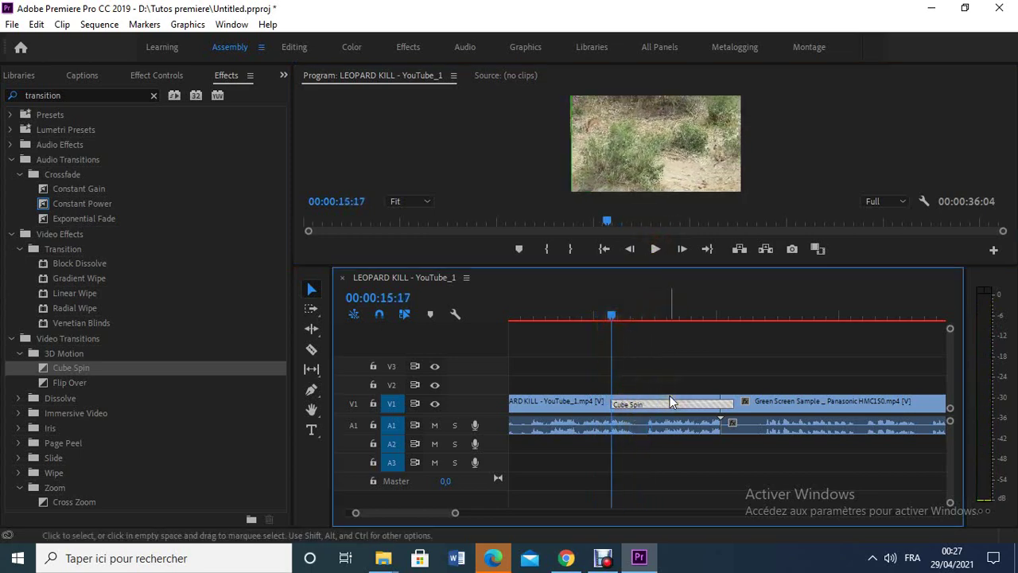
Step: Delete the lengthened Cube Spin transition from the cut on V1
click(650, 406)
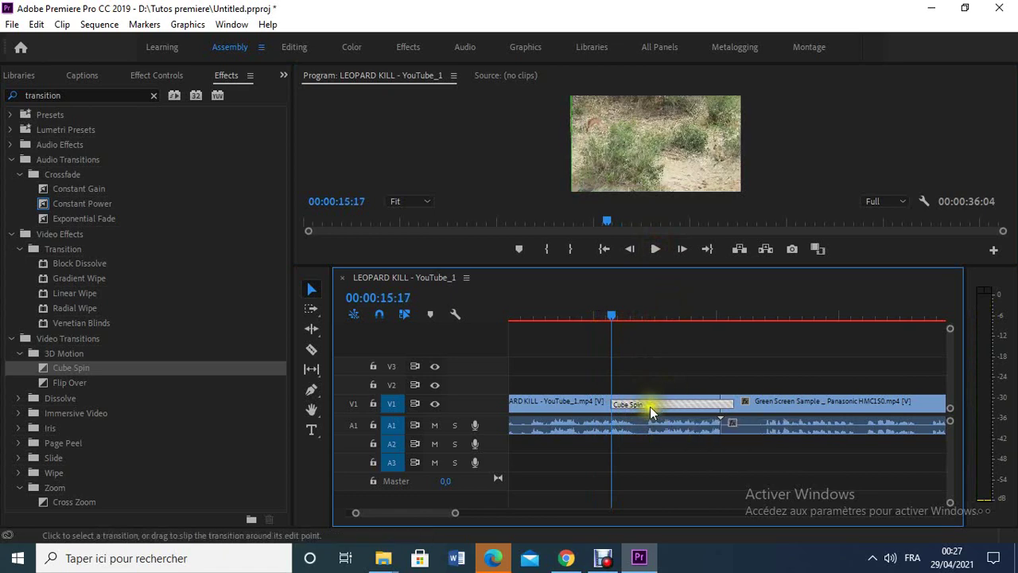
mouse_move(650, 407)
mouse_down()
mouse_move(639, 404)
mouse_move(708, 404)
mouse_move(620, 404)
mouse_move(638, 408)
mouse_up()
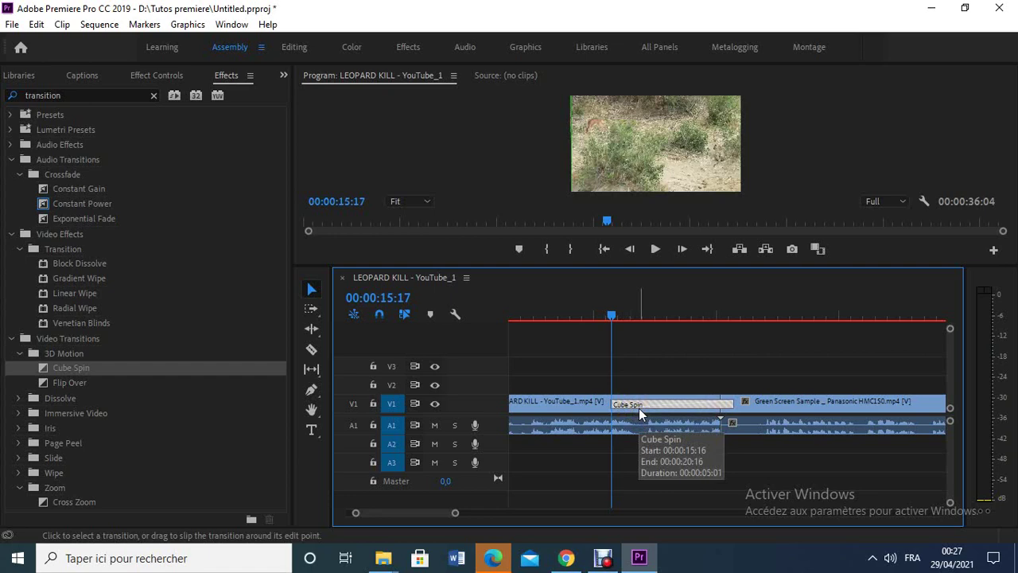
click(639, 408)
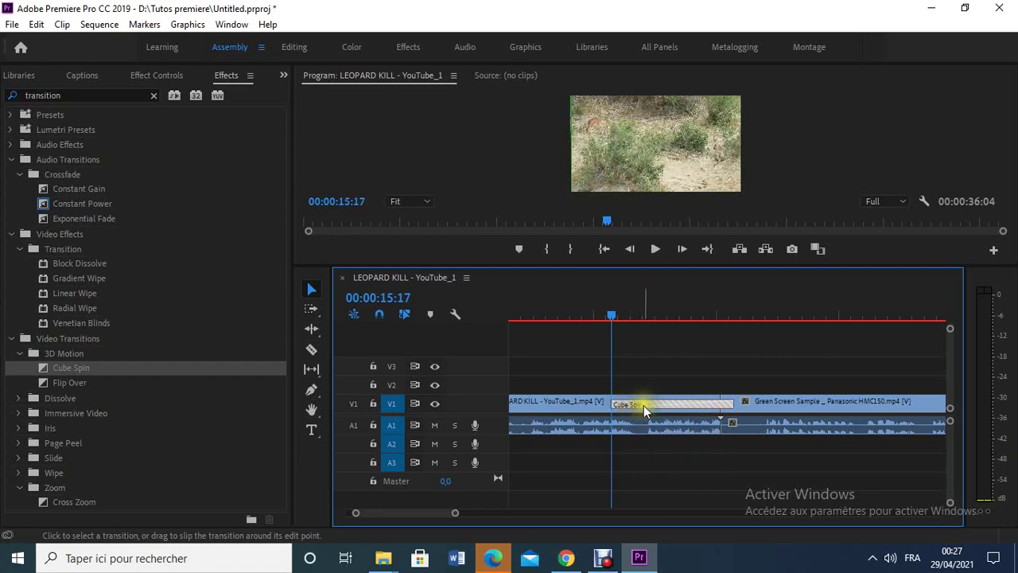
click(644, 405)
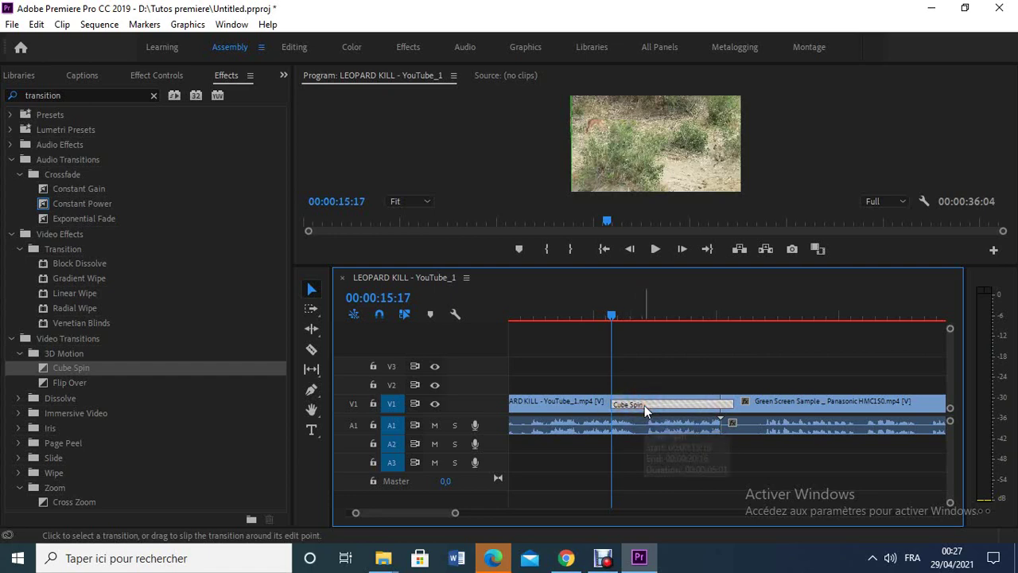
key(Delete)
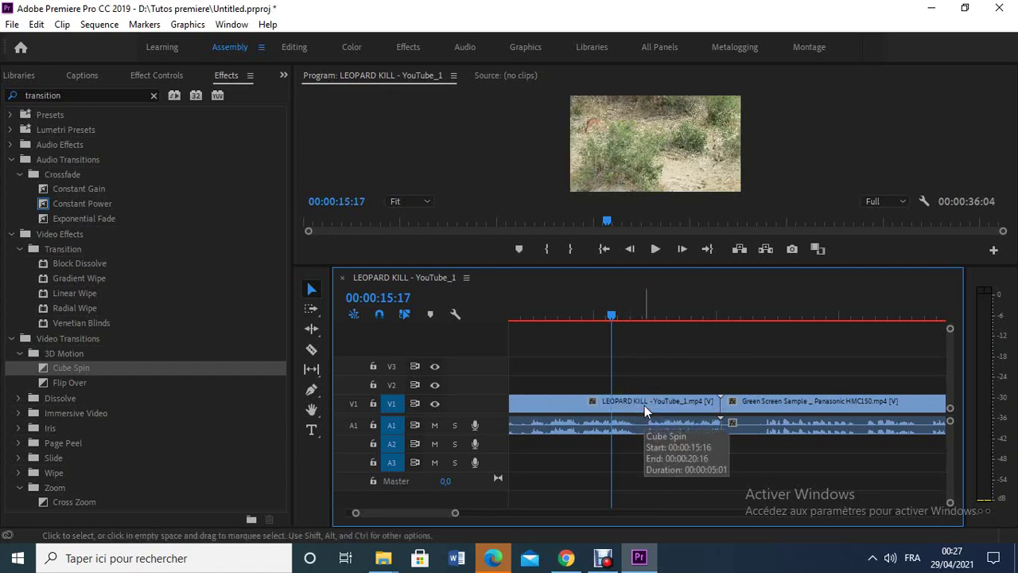
Step: Apply the Flip Over transition from the 3D Motion category at the cut between the two clips on V1
click(70, 384)
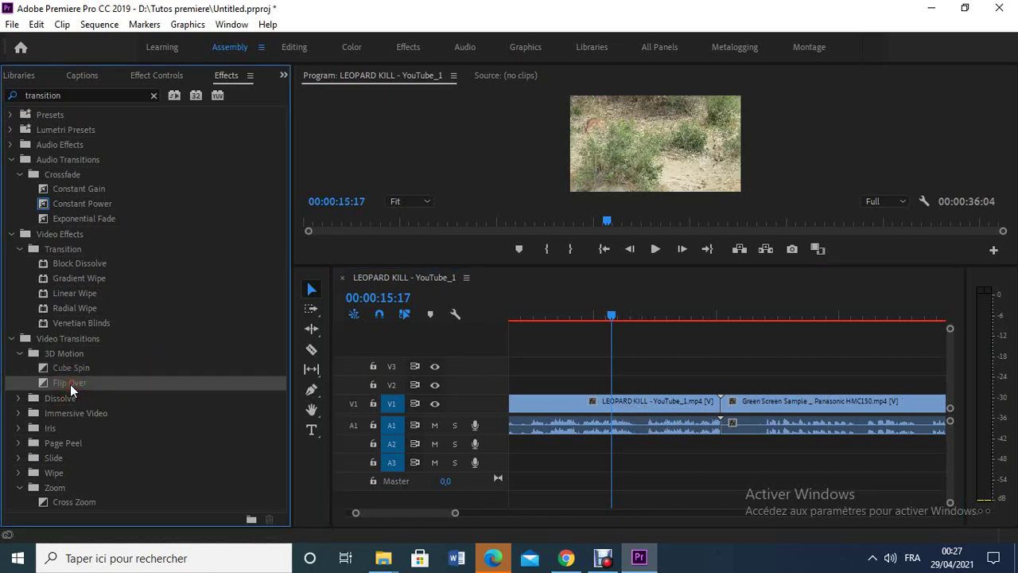
click(70, 384)
drag(70, 387, 720, 407)
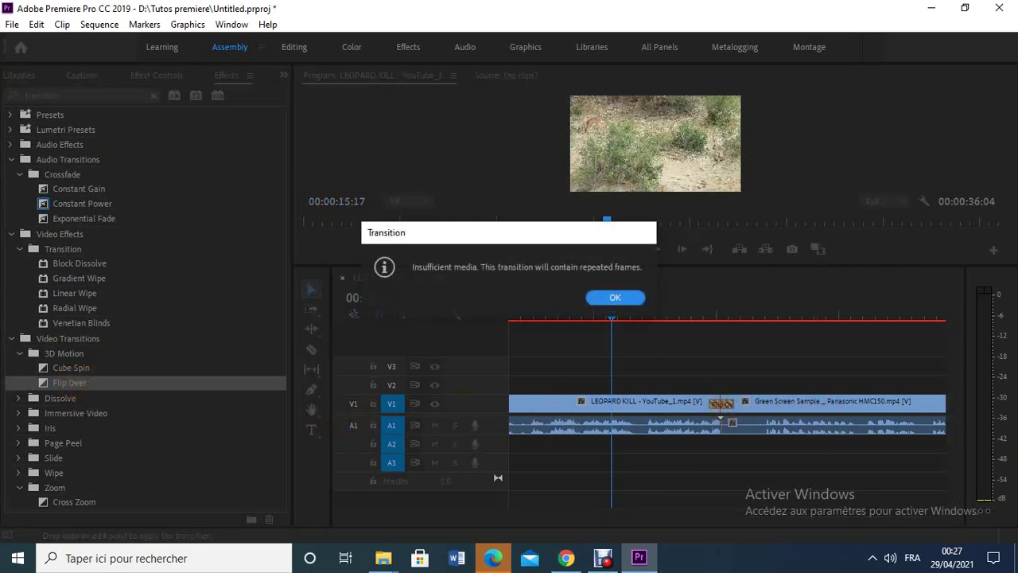
click(614, 297)
Step: Preview the Flip Over transition by playing the sequence from about 00:00:19:07
drag(613, 315, 702, 326)
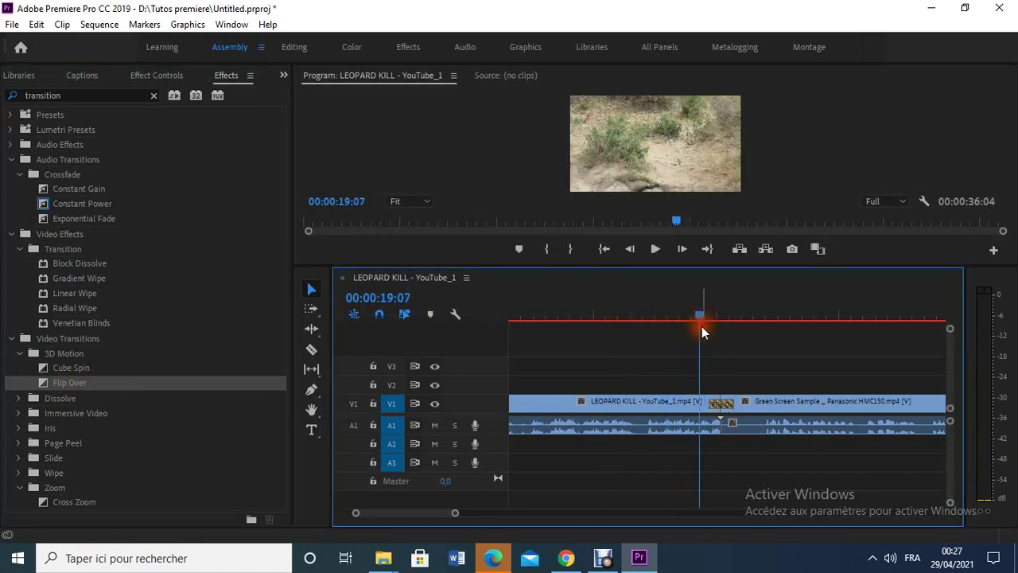
click(660, 256)
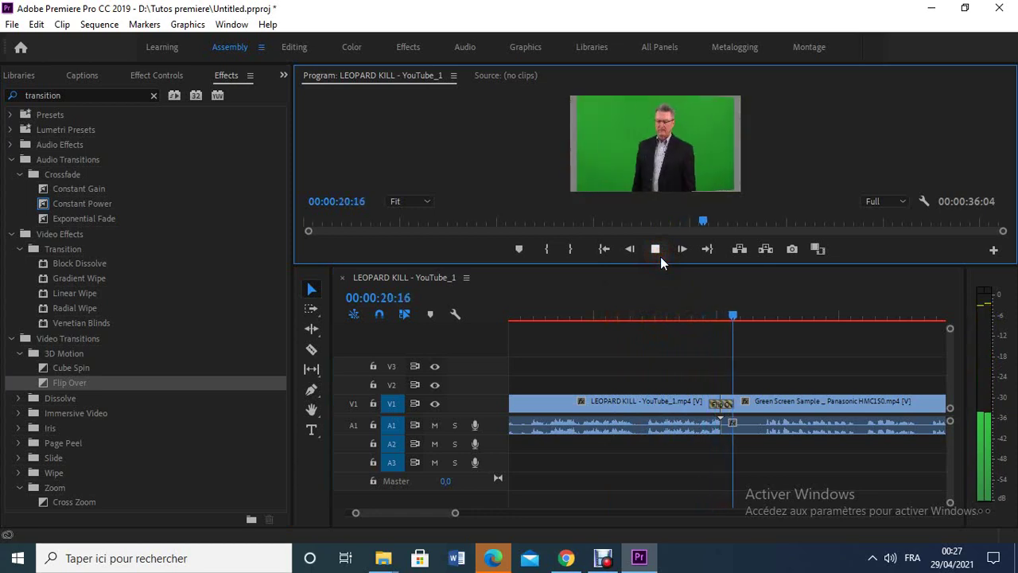
click(656, 250)
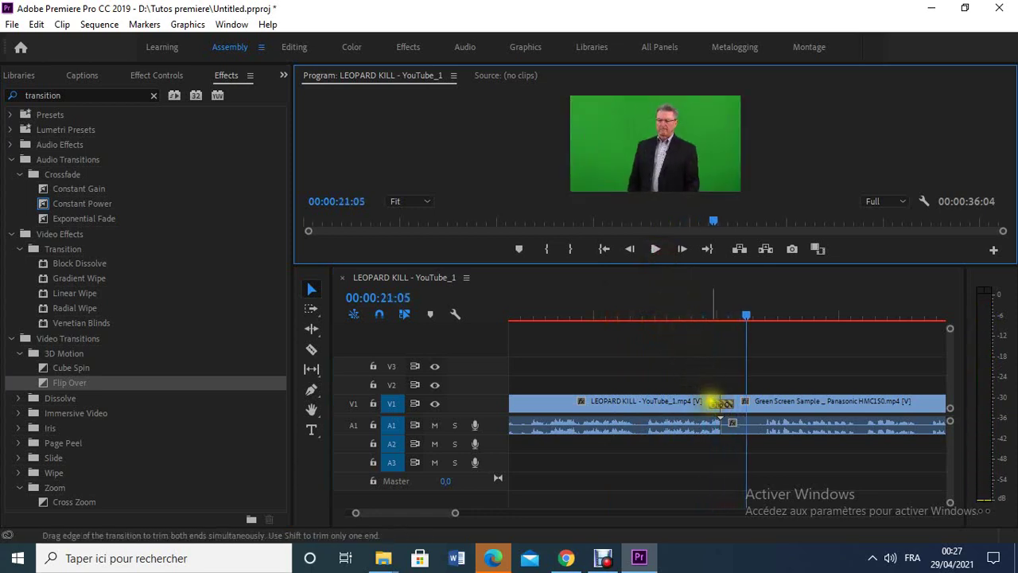
Step: Delete the Flip Over transition from the cut between the two clips
click(716, 403)
click(718, 404)
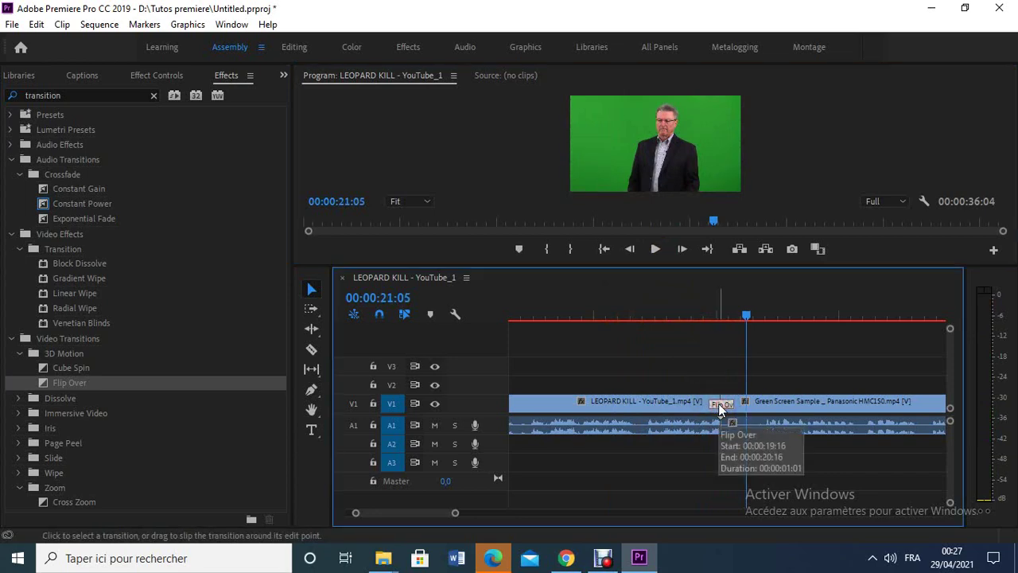
key(Delete)
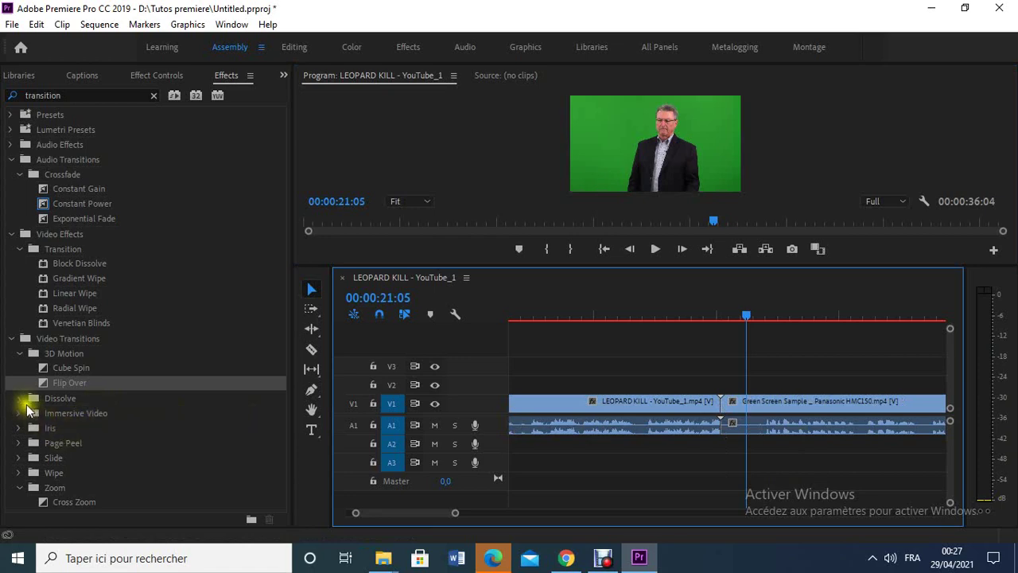
Step: Apply the Additive Dissolve transition from the Dissolve category at the cut between the two clips on V1
click(20, 399)
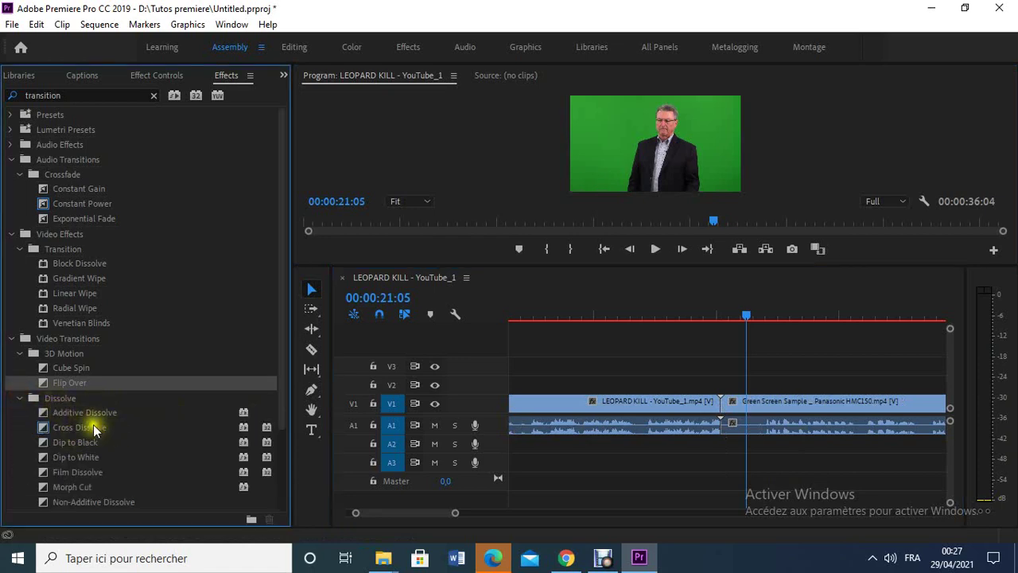
click(89, 412)
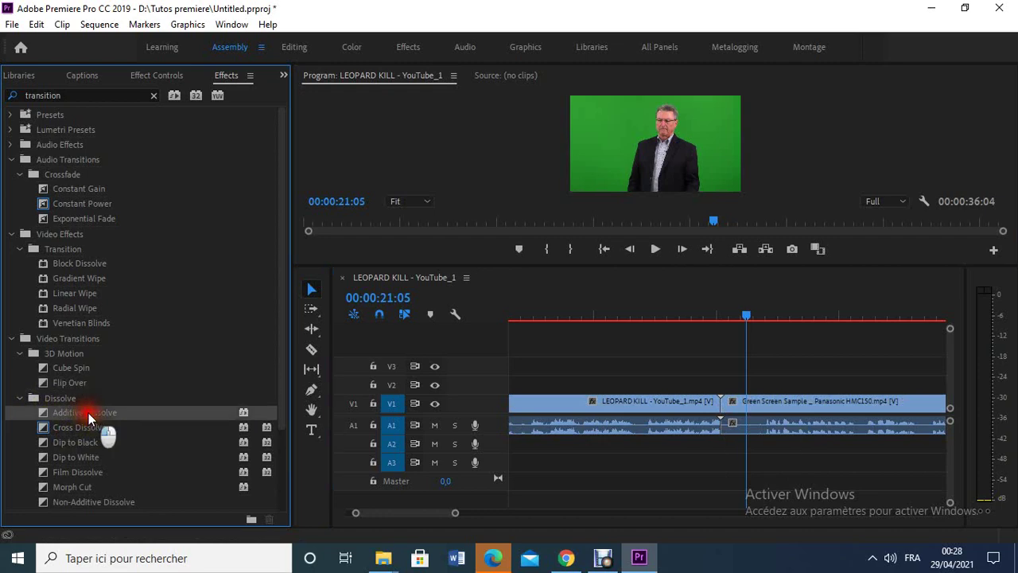
drag(88, 413, 718, 408)
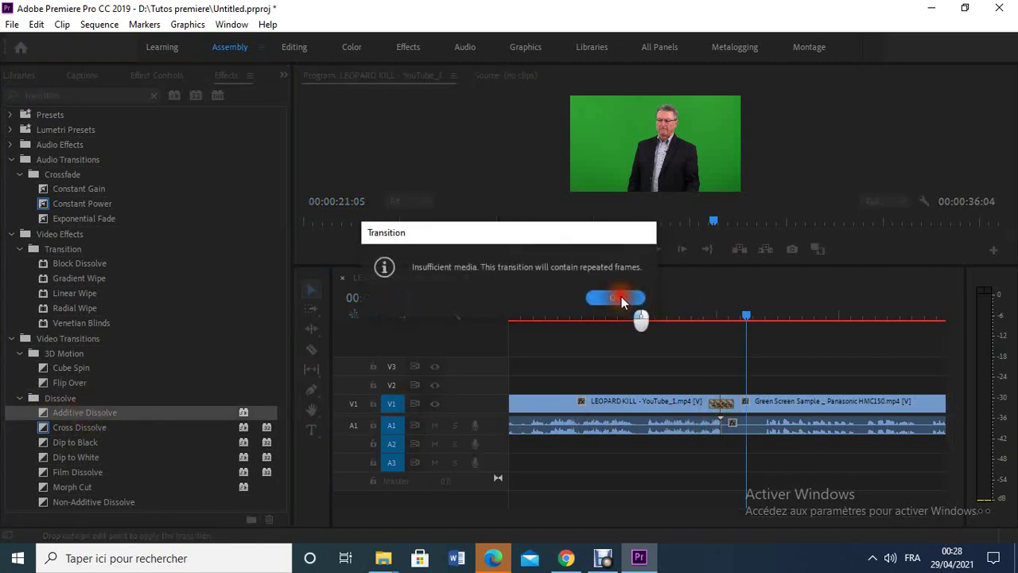
click(616, 298)
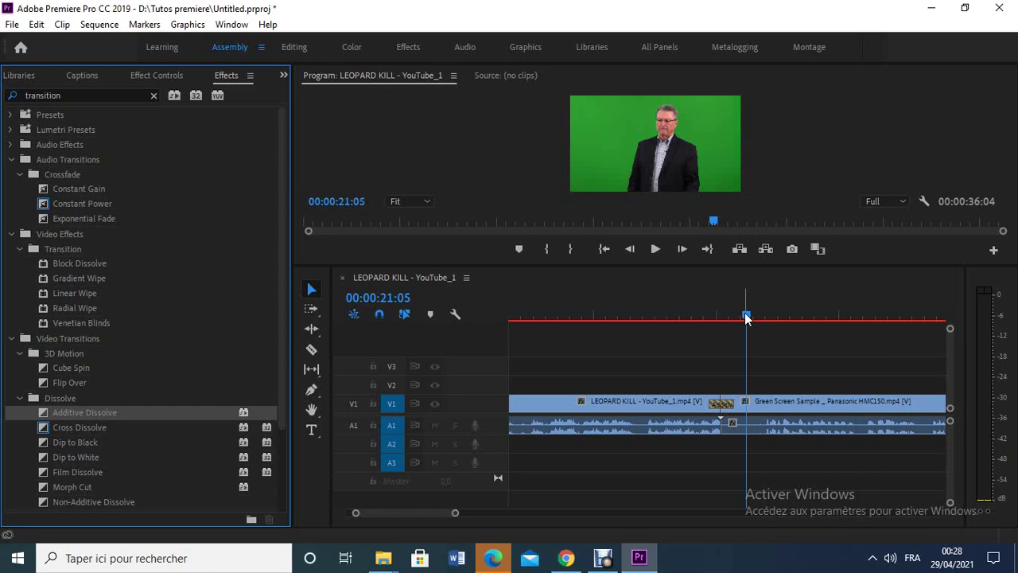
Step: Preview the Additive Dissolve across the cut and extend its start further back into the LEOPARD KILL clip
drag(746, 318, 679, 314)
click(656, 249)
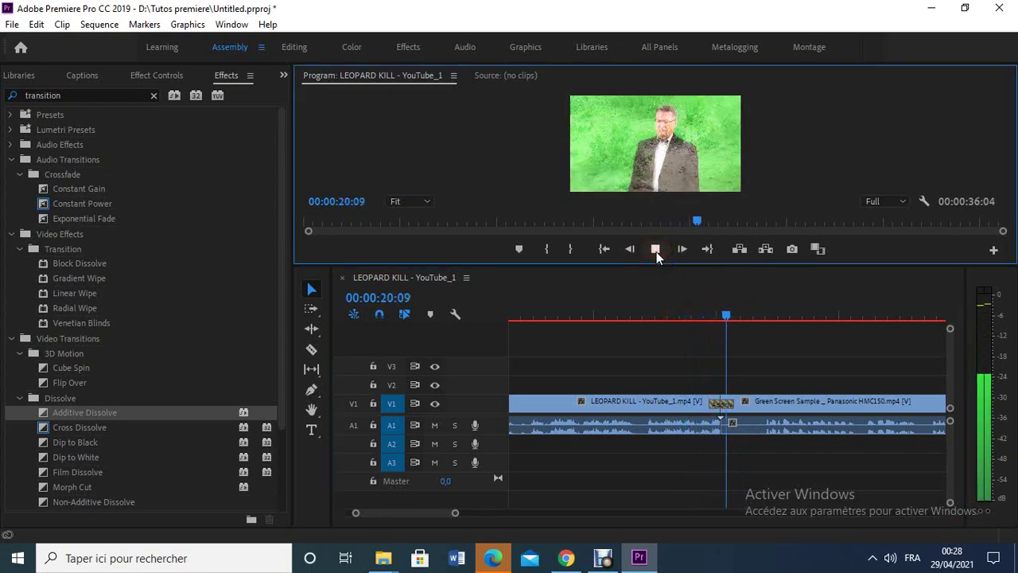
click(721, 405)
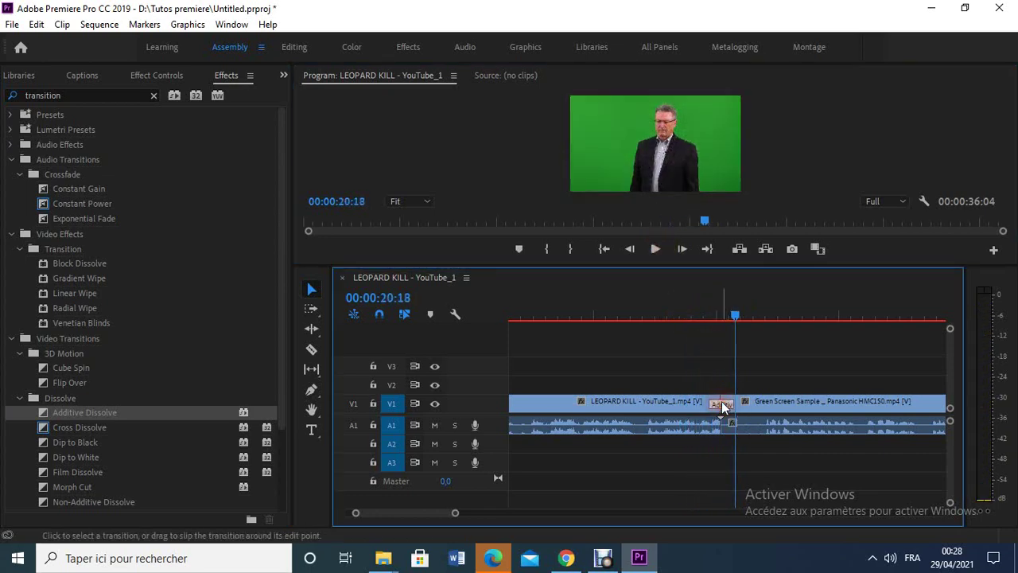
drag(722, 407, 614, 404)
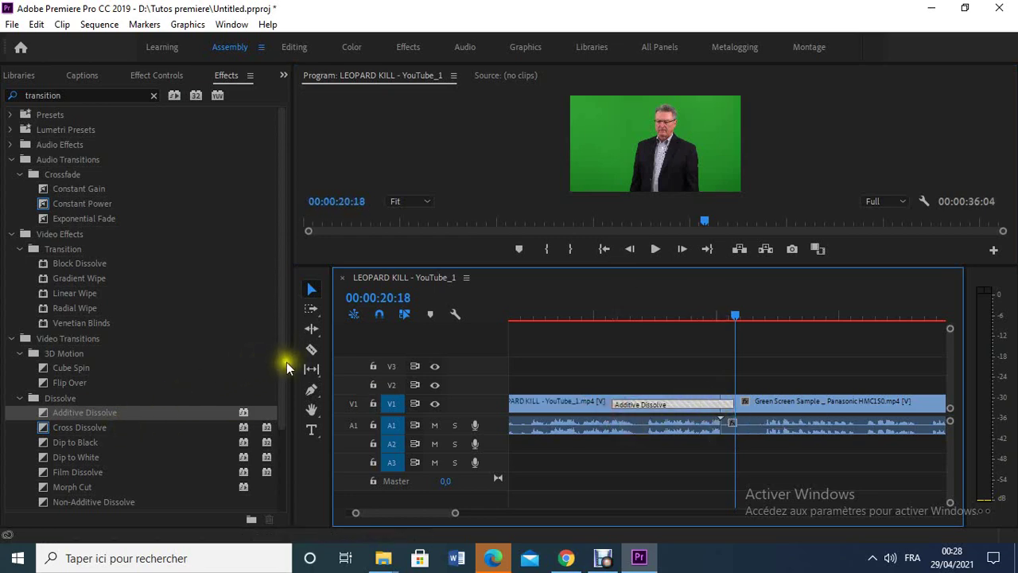
Step: Expand the Immersive Video category and browse its VR transitions
drag(283, 364, 279, 441)
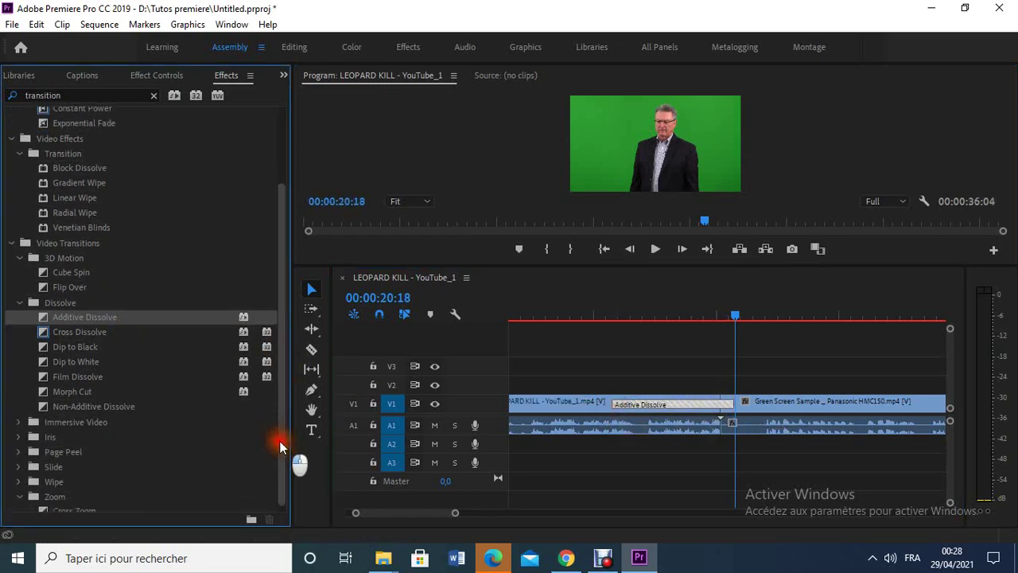
click(16, 422)
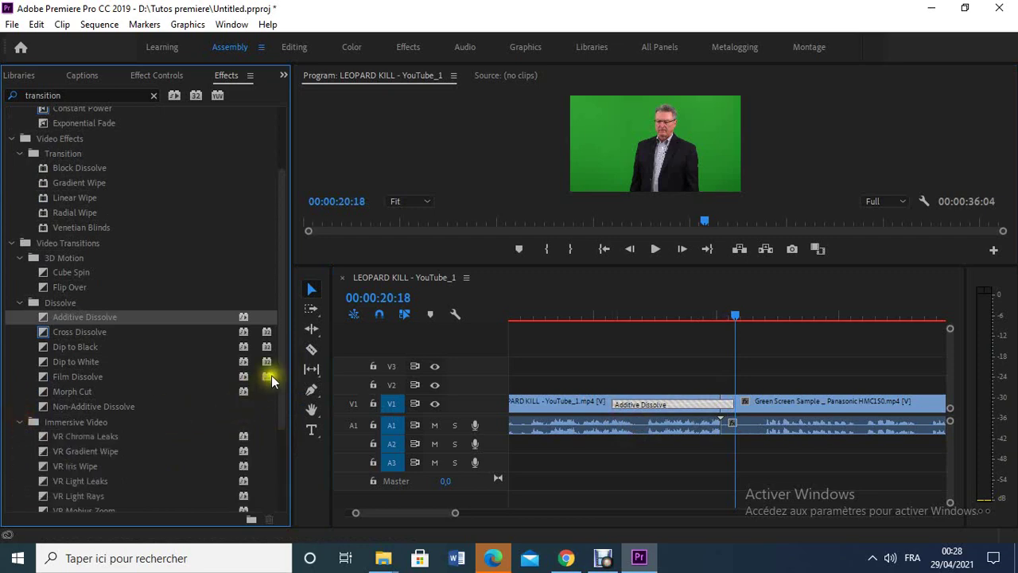
drag(277, 369, 280, 475)
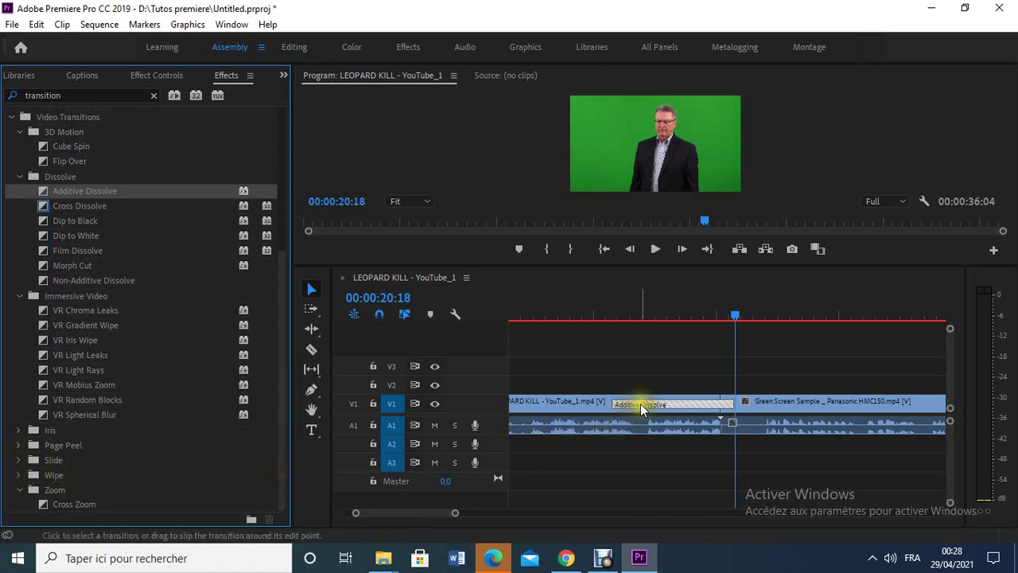
Step: Delete the lengthened Additive Dissolve transition from the cut on V1
click(640, 404)
key(Delete)
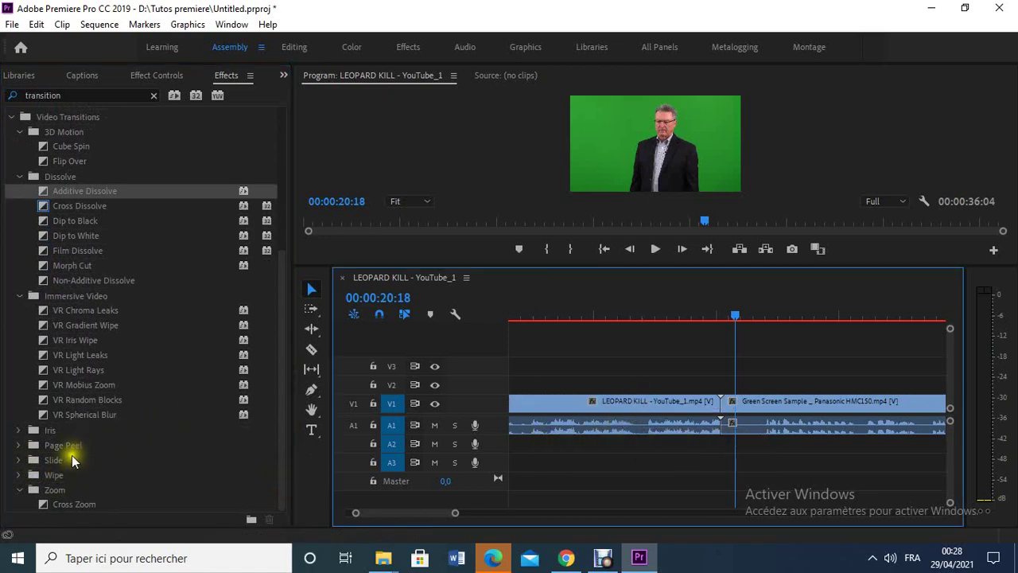
Step: Apply the Band Slide transition from the Slide category at the cut between the two clips on V1
click(19, 460)
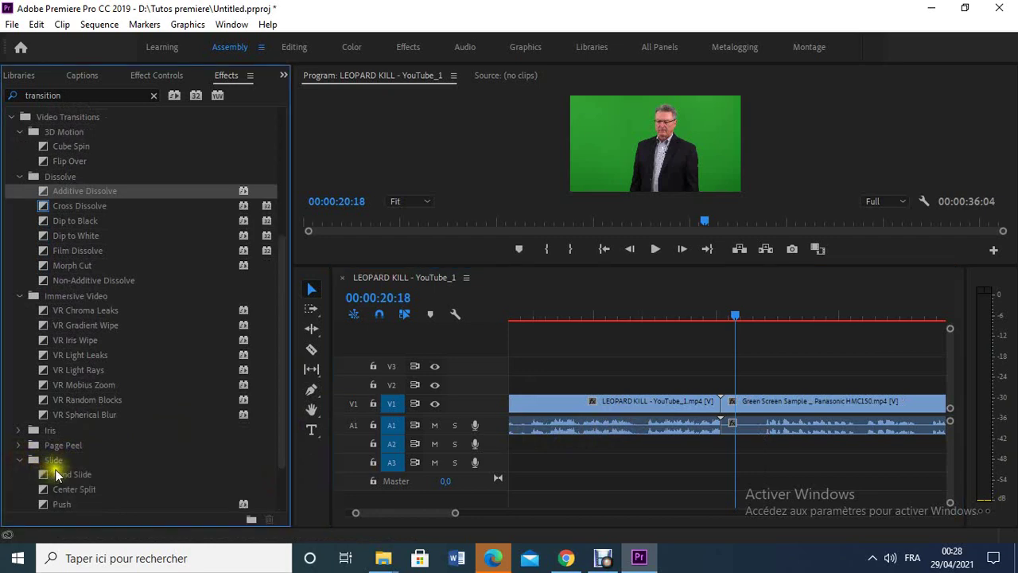
click(70, 475)
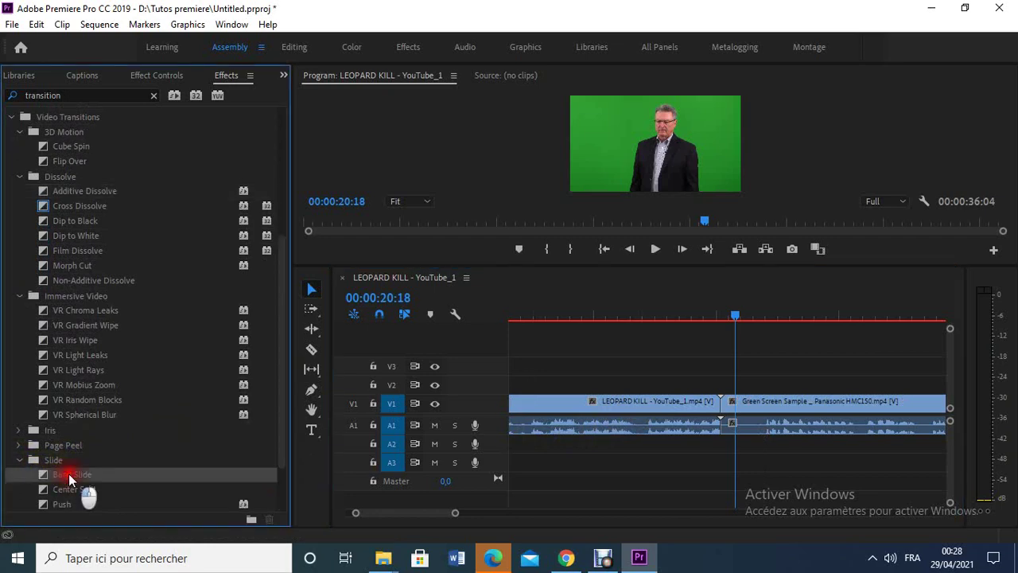
drag(70, 477, 721, 403)
click(635, 299)
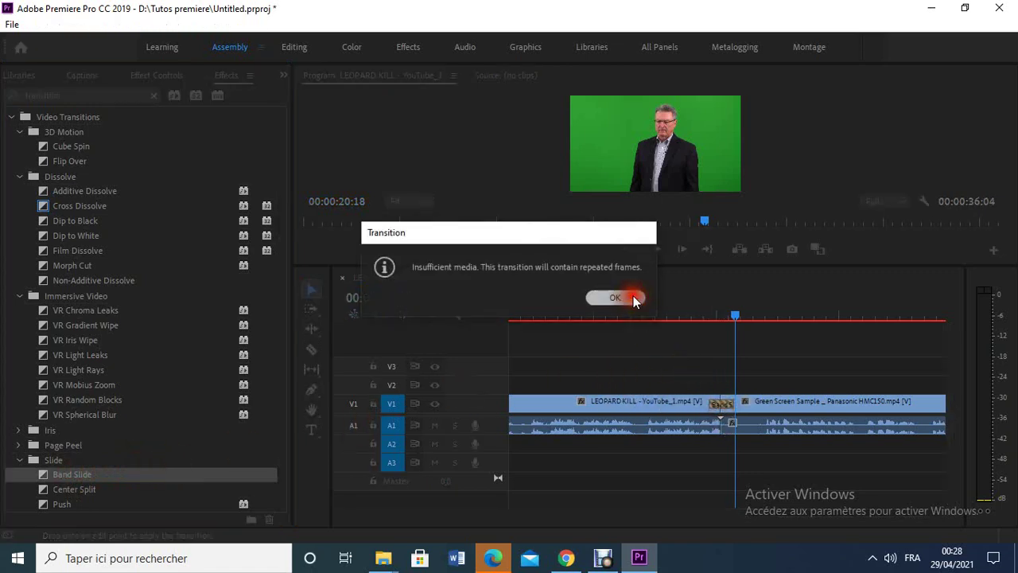
Step: Preview the Band Slide across the cut, and return the playhead to the earlier part of the LEOPARD KILL clip
drag(739, 314, 692, 317)
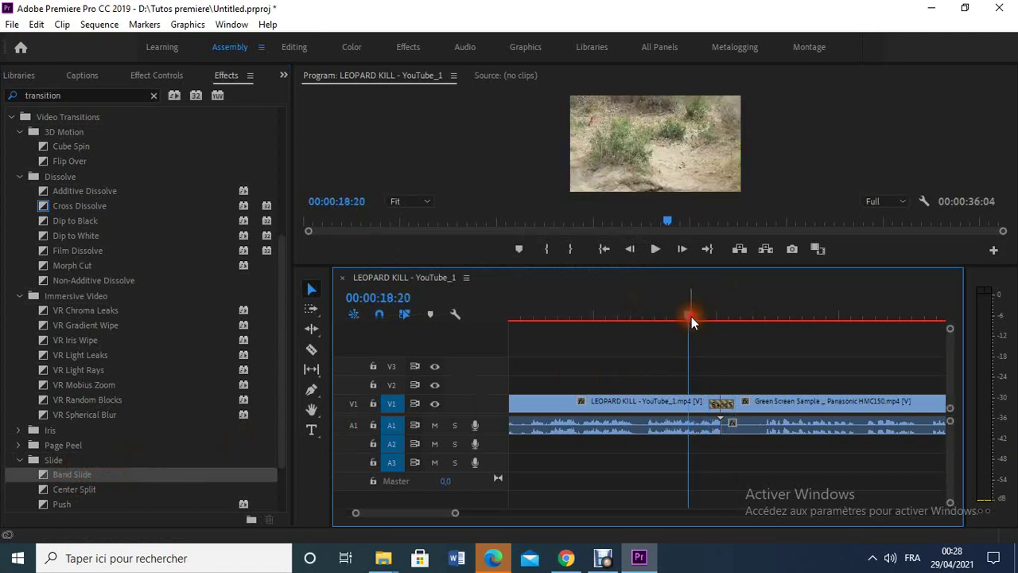
click(653, 249)
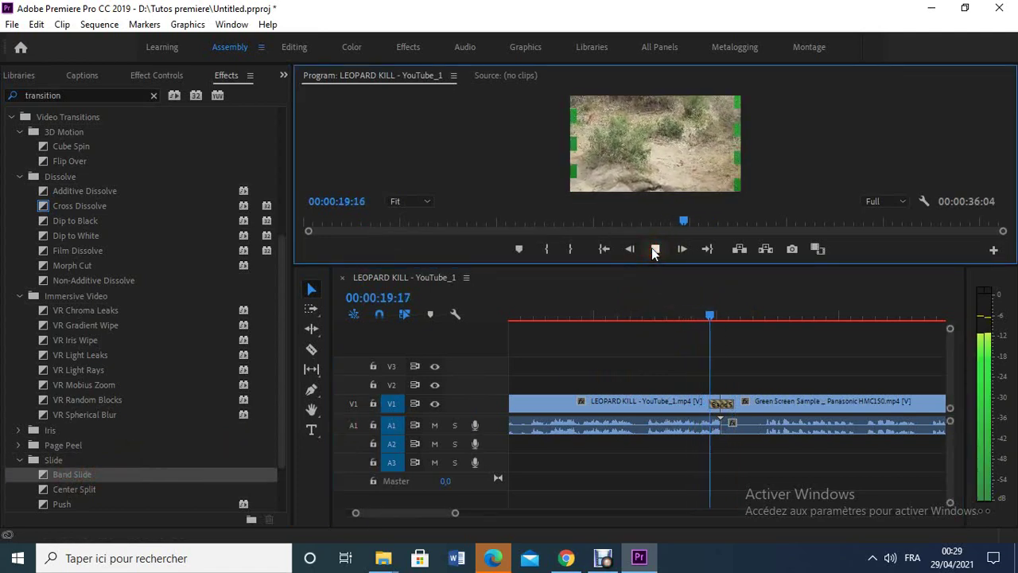
click(654, 249)
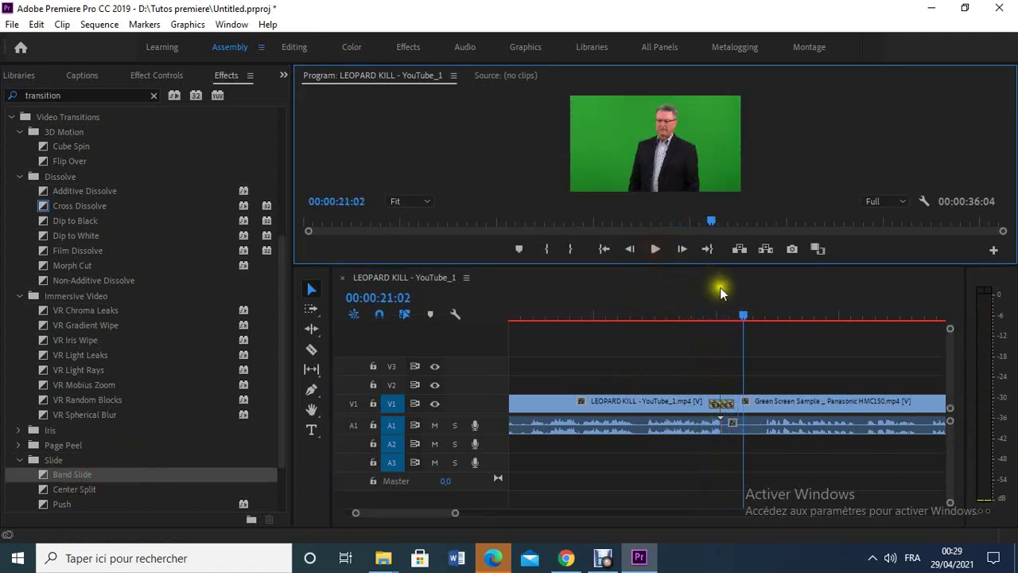
drag(742, 314, 481, 317)
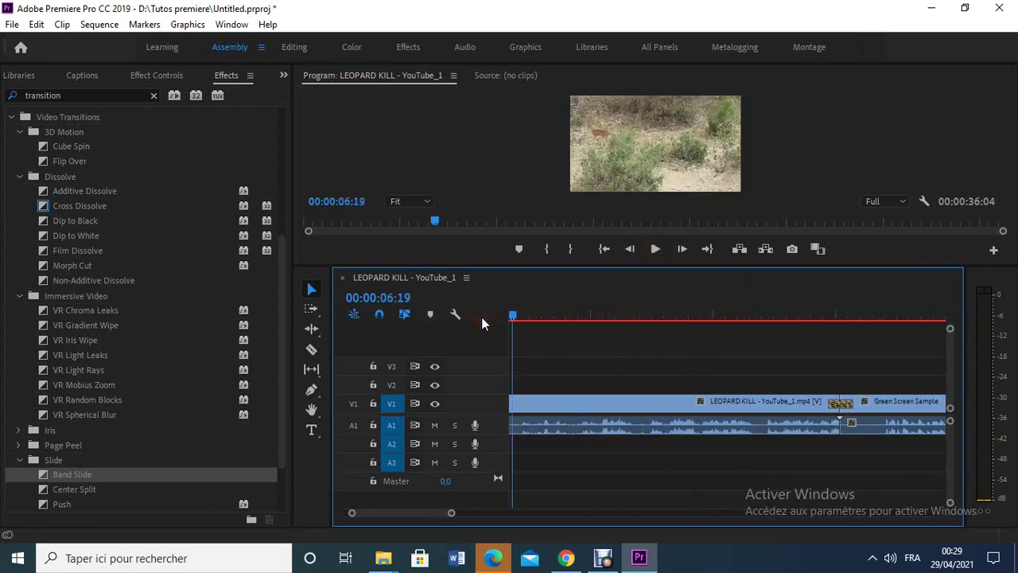